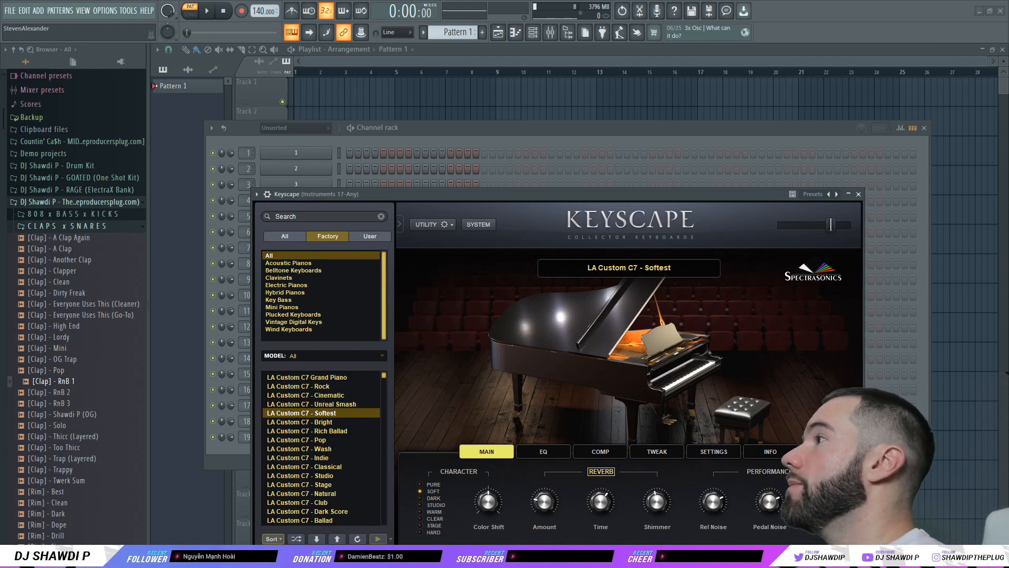
Step: Open the Keyscape piano roll and set scale highlighting to root C, Minor Natural (Aeolian)
{"action": "left_click", "coordinate": [599, 134]}
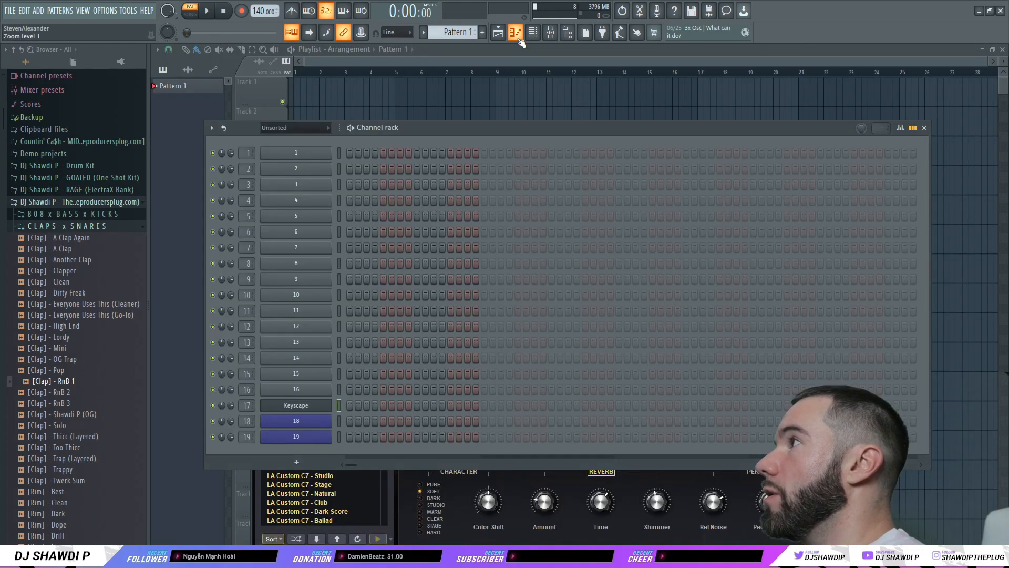
{"action": "left_click", "coordinate": [517, 36]}
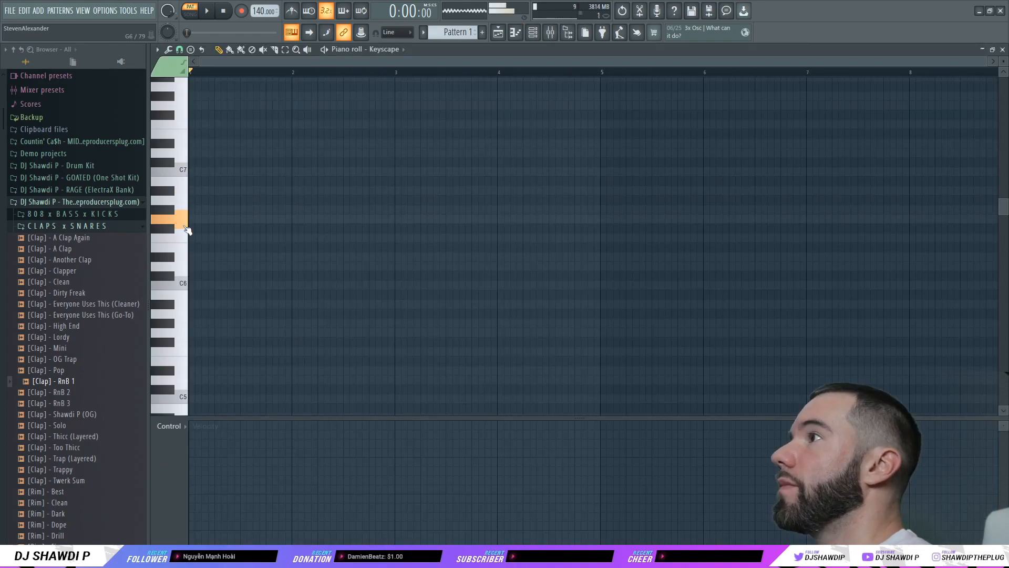
{"action": "left_click", "coordinate": [158, 51]}
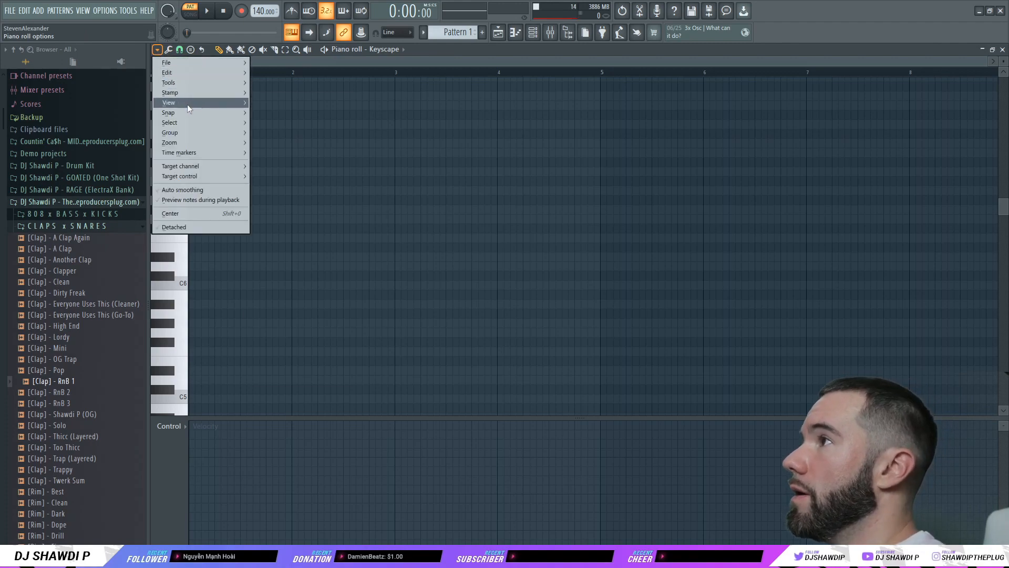
{"action": "mouse_move", "coordinate": [187, 104]}
{"action": "mouse_move", "coordinate": [298, 259]}
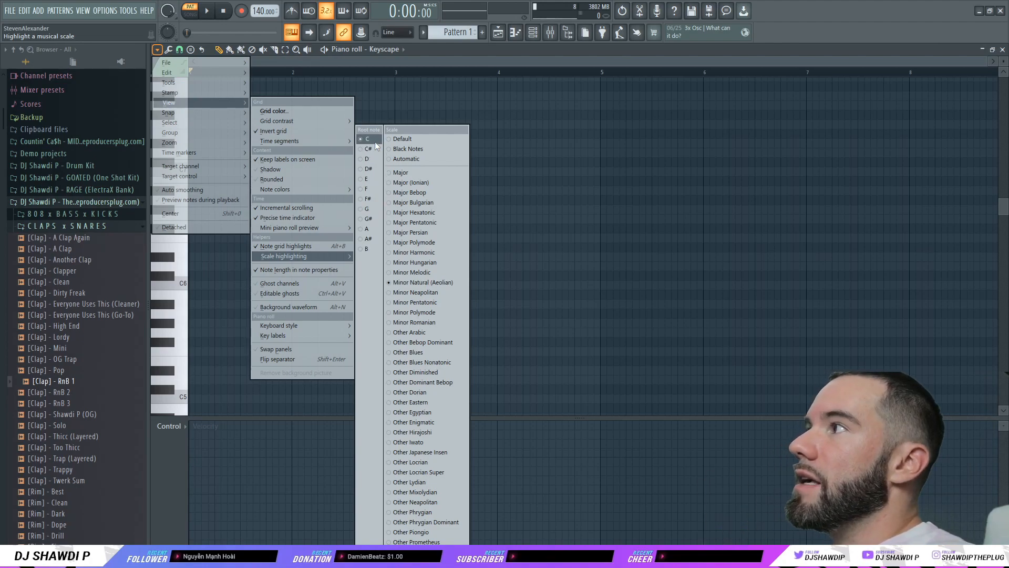
{"action": "left_click", "coordinate": [450, 284]}
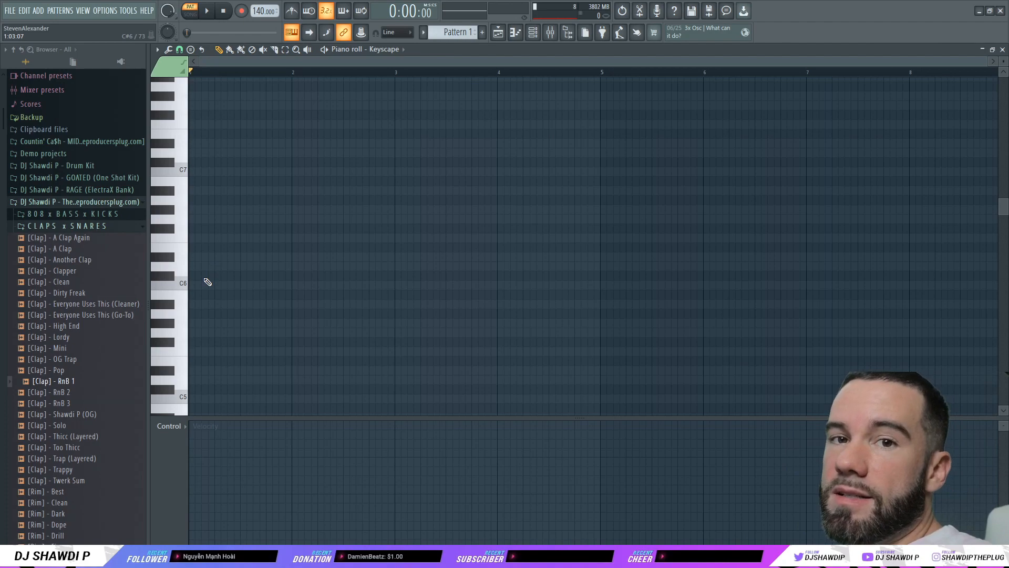
Step: Draw a C5, D#5, G5 chord at the start of bar 1 and audition it
{"action": "scroll", "coordinate": [253, 275], "scroll_direction": "down", "scroll_amount": 3}
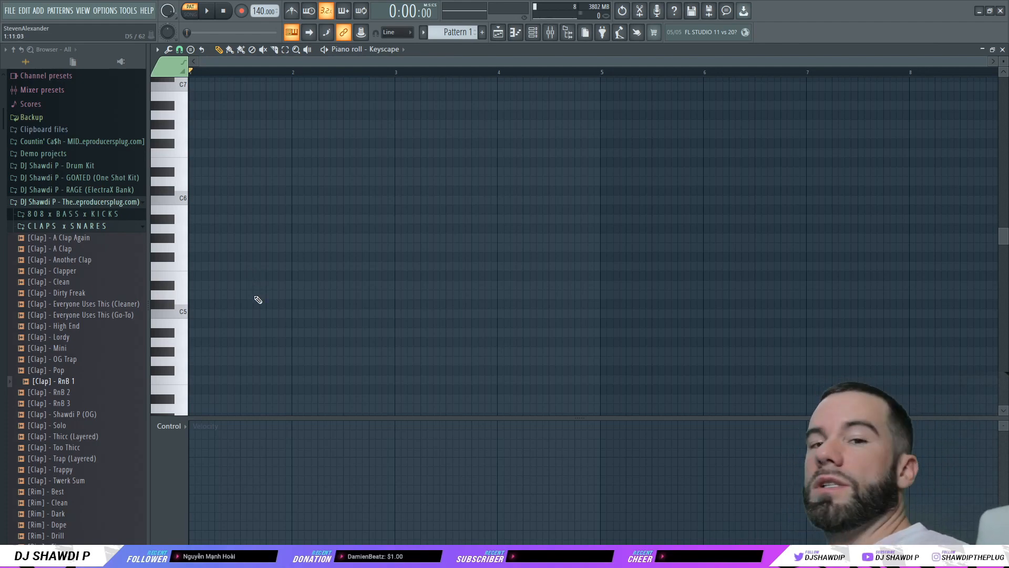
{"action": "left_click_drag", "start_coordinate": [209, 315], "coordinate": [189, 315]}
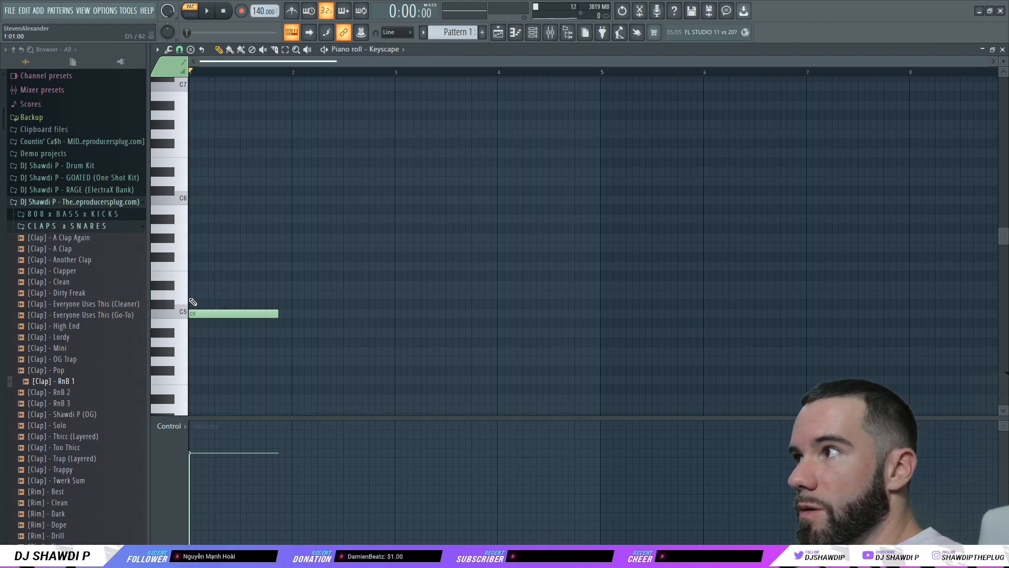
{"action": "left_click", "coordinate": [196, 286]}
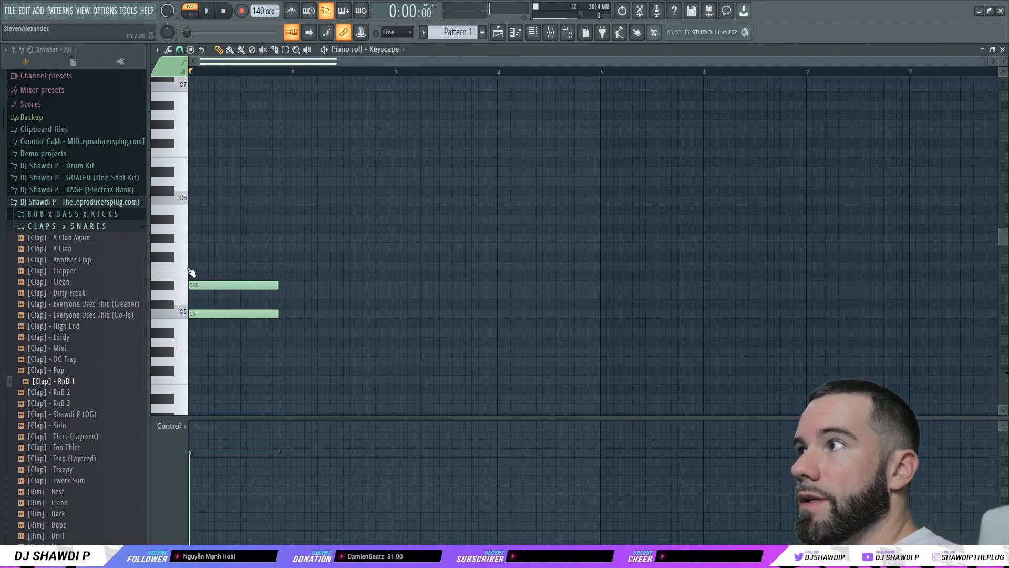
{"action": "left_click", "coordinate": [201, 250]}
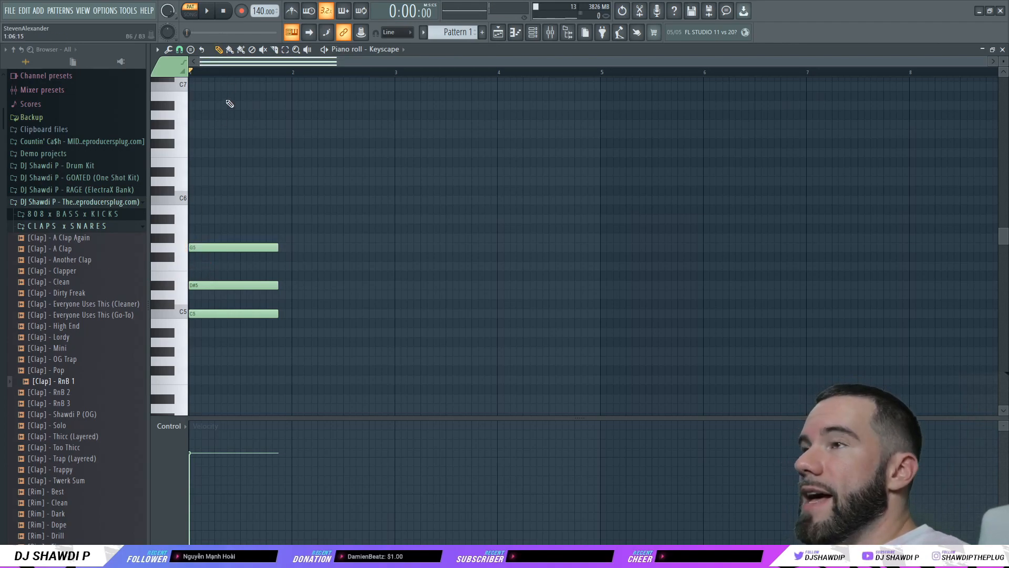
{"action": "left_click", "coordinate": [207, 11]}
{"action": "left_click", "coordinate": [228, 12]}
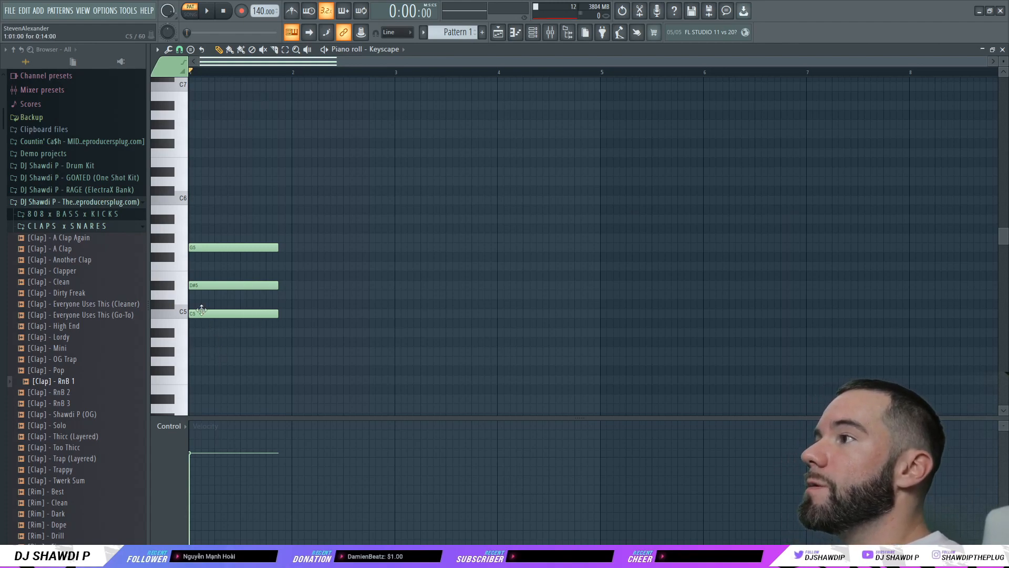
Step: Try stacking A#5 and D6 on top of the chord and audition the extended voicing
{"action": "left_click", "coordinate": [203, 219]}
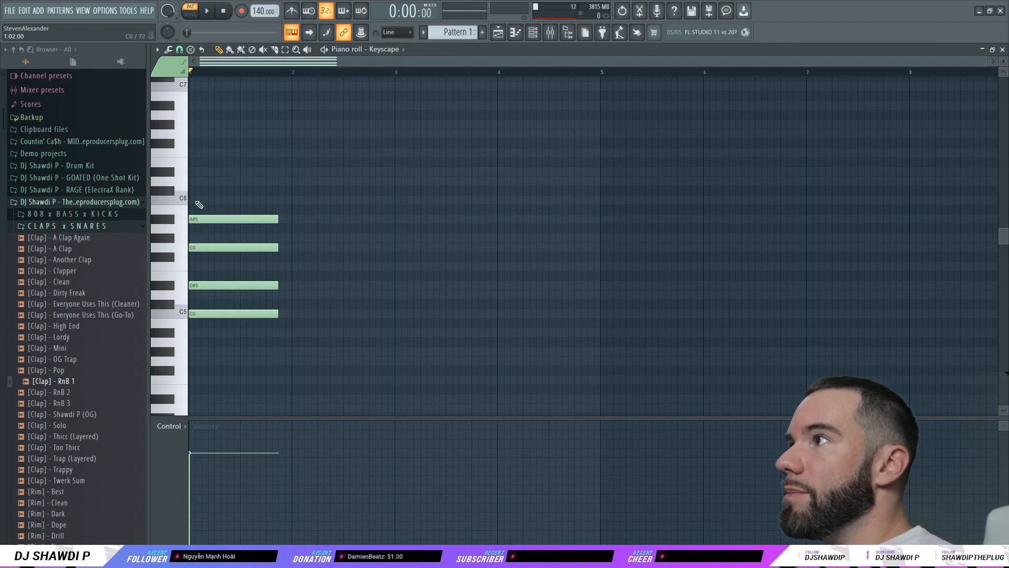
{"action": "left_click", "coordinate": [199, 181]}
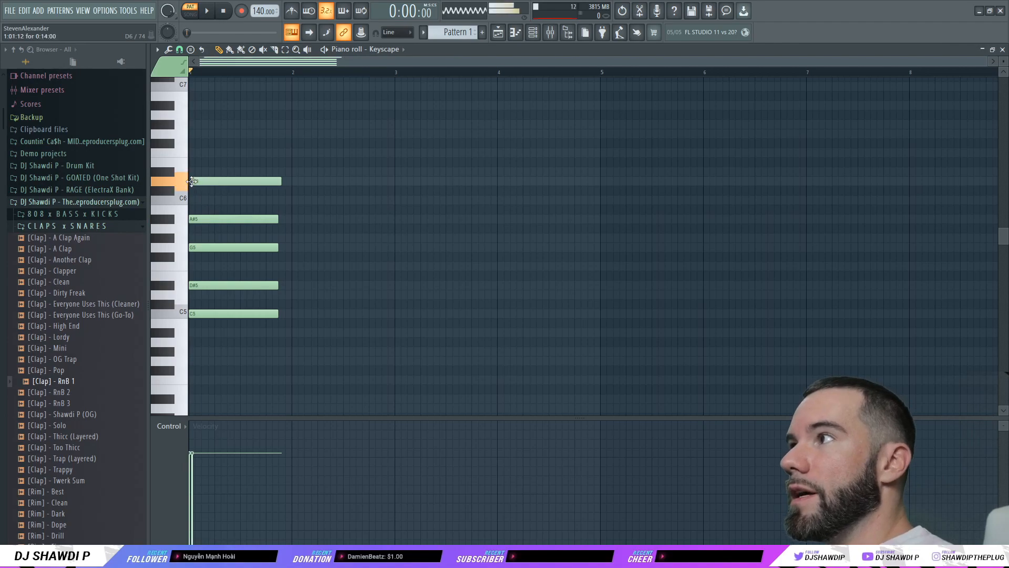
{"action": "left_click", "coordinate": [207, 10]}
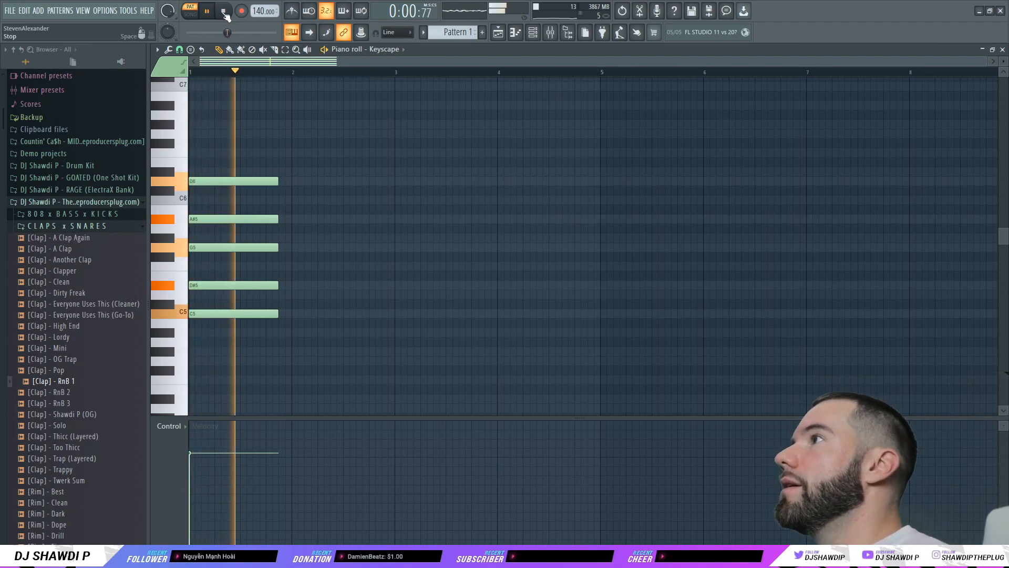
{"action": "left_click", "coordinate": [223, 13]}
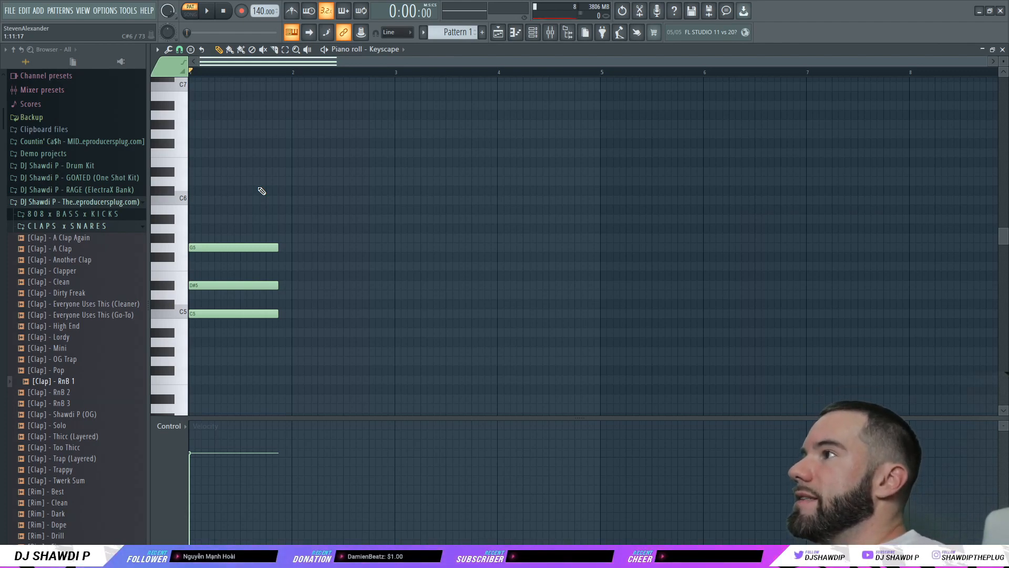
Step: Move the G5 down an octave to G4 and play the G4, C5, D#5 voicing
{"action": "left_click", "coordinate": [187, 251]}
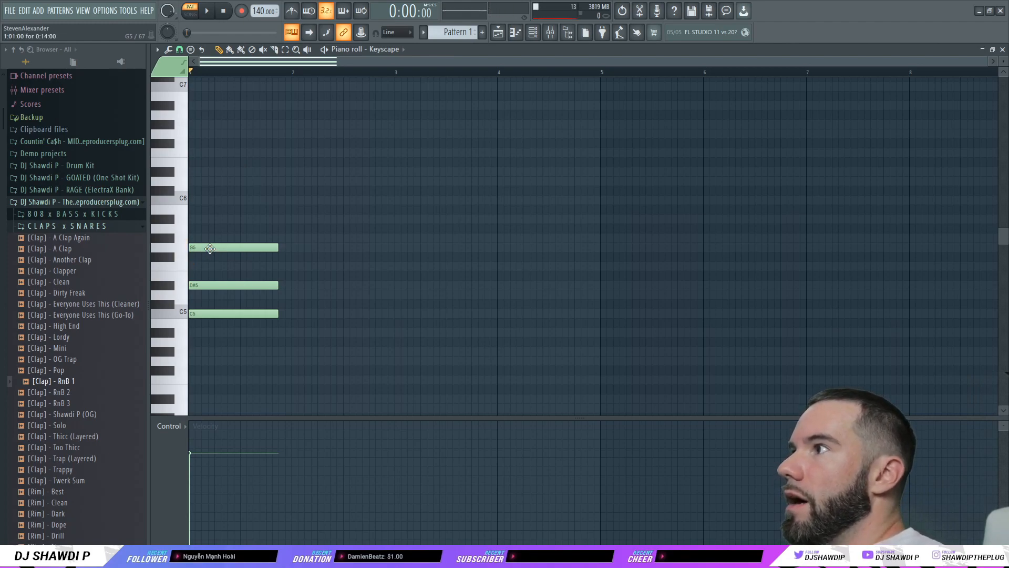
{"action": "left_click_drag", "start_coordinate": [209, 249], "coordinate": [191, 368]}
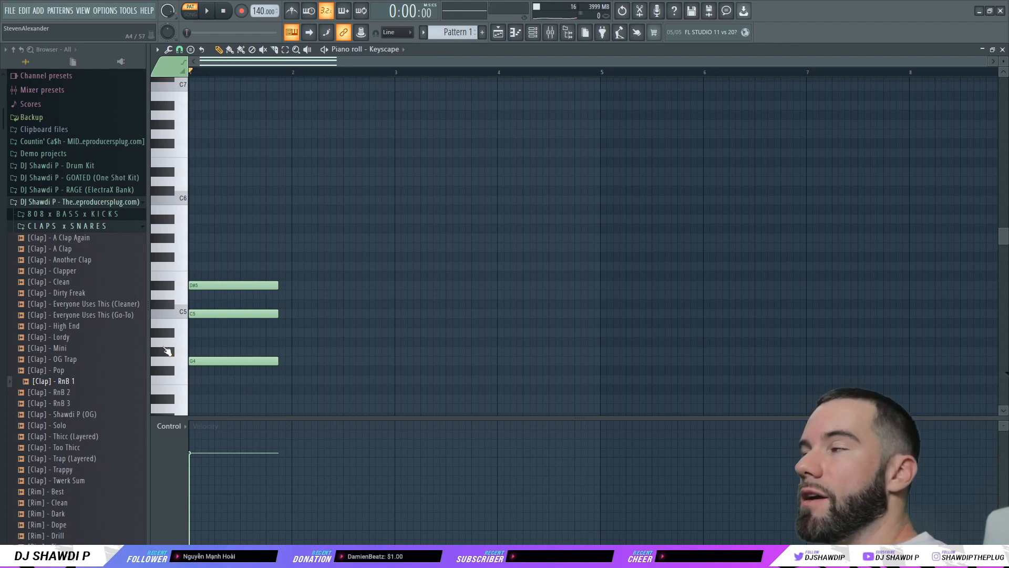
{"action": "left_click", "coordinate": [215, 19]}
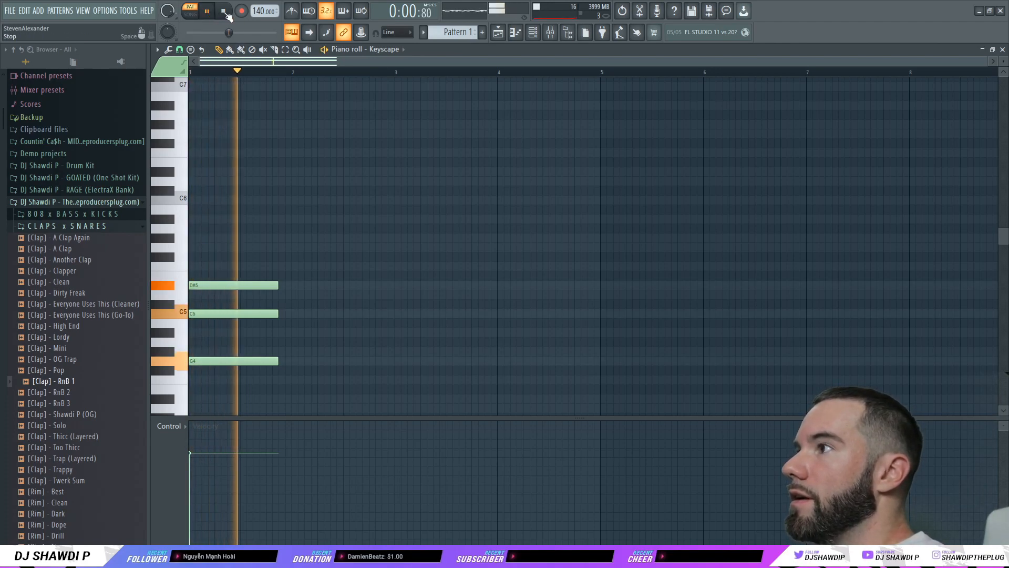
{"action": "key", "text": "space"}
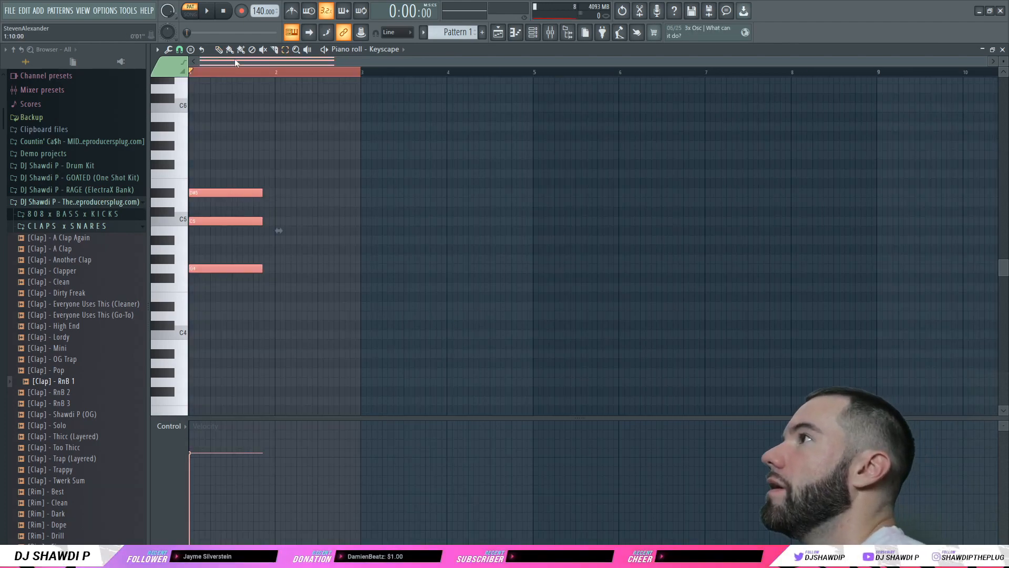
Step: Stretch the chord to nearly two bars and duplicate it to bars 3, 5 and 7
{"action": "key", "text": "space"}
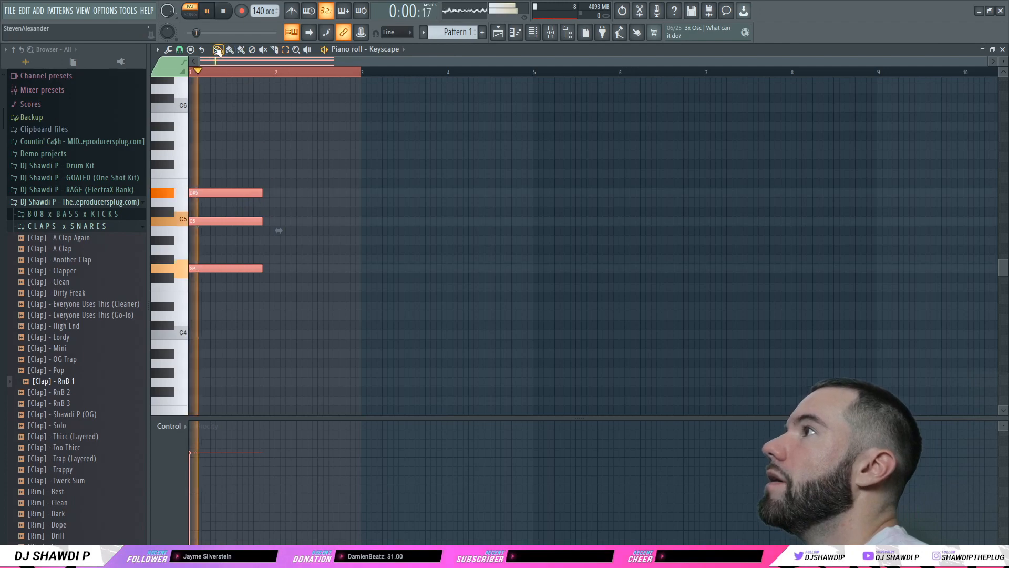
{"action": "left_click_drag", "start_coordinate": [262, 192], "coordinate": [339, 192]}
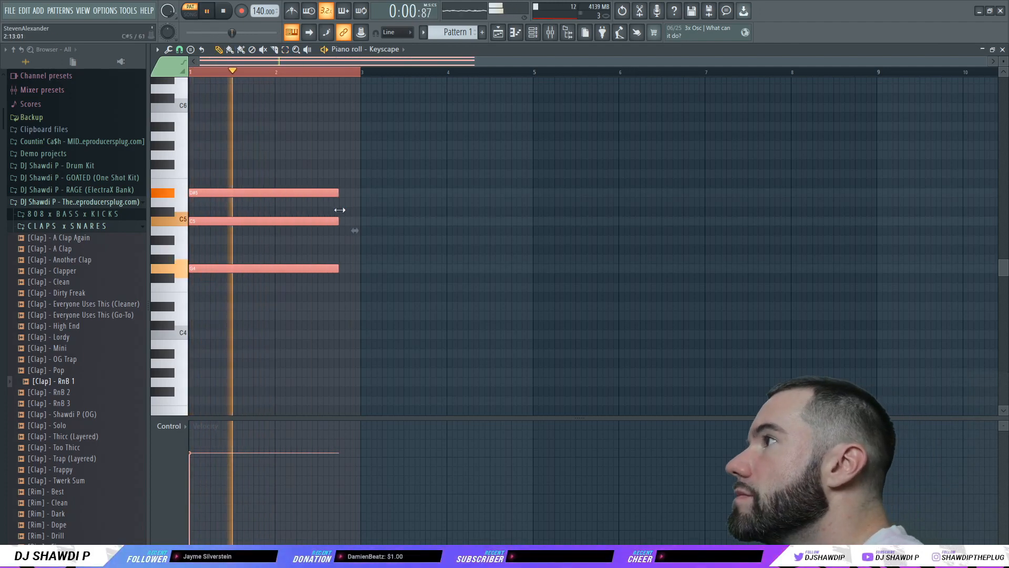
{"action": "key", "text": "ctrl+b"}
{"action": "key", "text": "ctrl+b"}
{"action": "key", "text": "ctrl+b"}
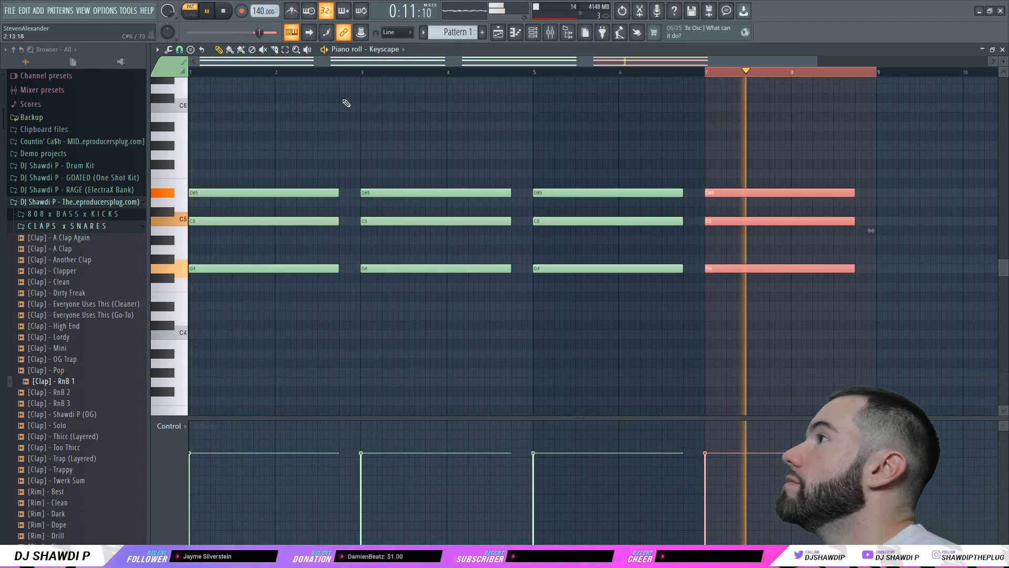
{"action": "key", "text": "space"}
{"action": "left_click", "coordinate": [289, 72]}
Step: Add a G5 on top and a C4 bass to every chord
{"action": "double_click", "coordinate": [732, 72]}
{"action": "left_click", "coordinate": [190, 156]}
{"action": "left_click_drag", "start_coordinate": [186, 157], "coordinate": [742, 162]}
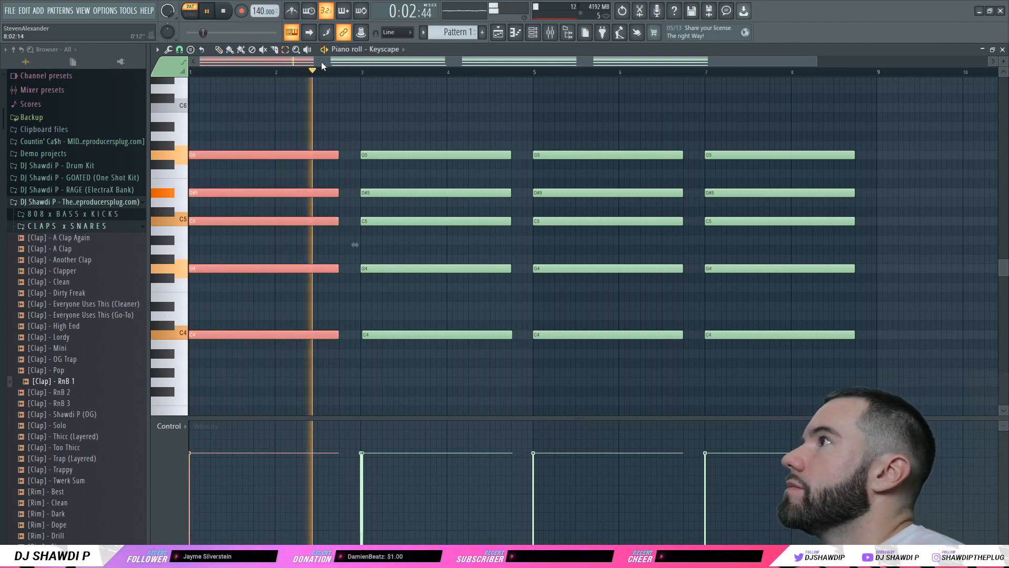
Step: Switch to the draw tool, adjust the bar-1 notes, and lower the first D#5 to D5
{"action": "key", "text": "space"}
{"action": "left_click", "coordinate": [239, 142]}
{"action": "left_click", "coordinate": [219, 51]}
{"action": "left_click_drag", "start_coordinate": [819, 63], "coordinate": [604, 63]}
{"action": "left_click_drag", "start_coordinate": [417, 155], "coordinate": [303, 154]}
{"action": "left_click_drag", "start_coordinate": [251, 154], "coordinate": [318, 154]}
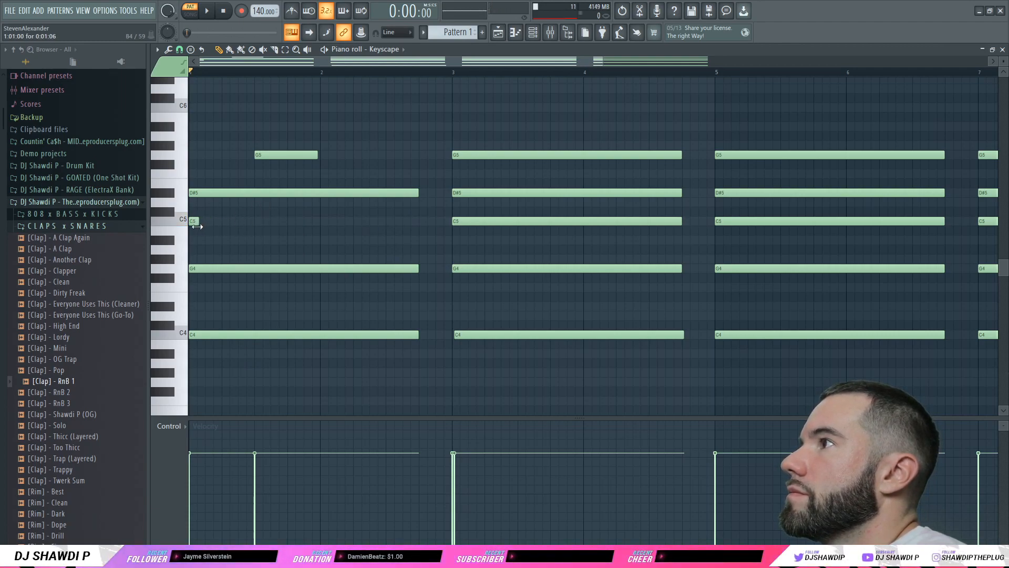
{"action": "mouse_move", "coordinate": [193, 191]}
{"action": "left_mouse_down"}
{"action": "mouse_move", "coordinate": [196, 213]}
{"action": "mouse_move", "coordinate": [188, 198]}
{"action": "left_mouse_up"}
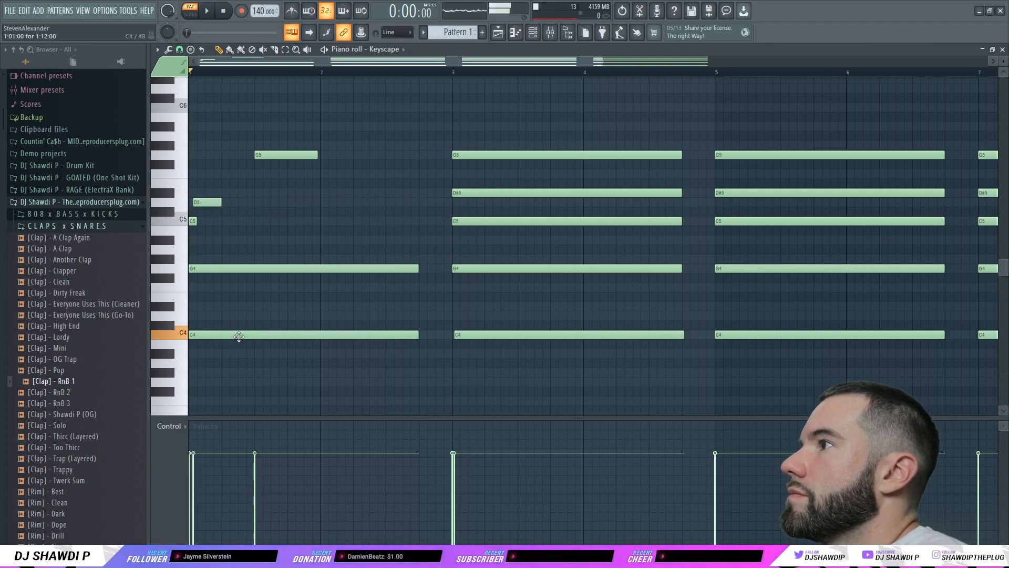
Step: Shift the bar 1–2 notes, delete a stray C5, and delay and trim G4 and C4 for a strum
{"action": "key", "text": "space"}
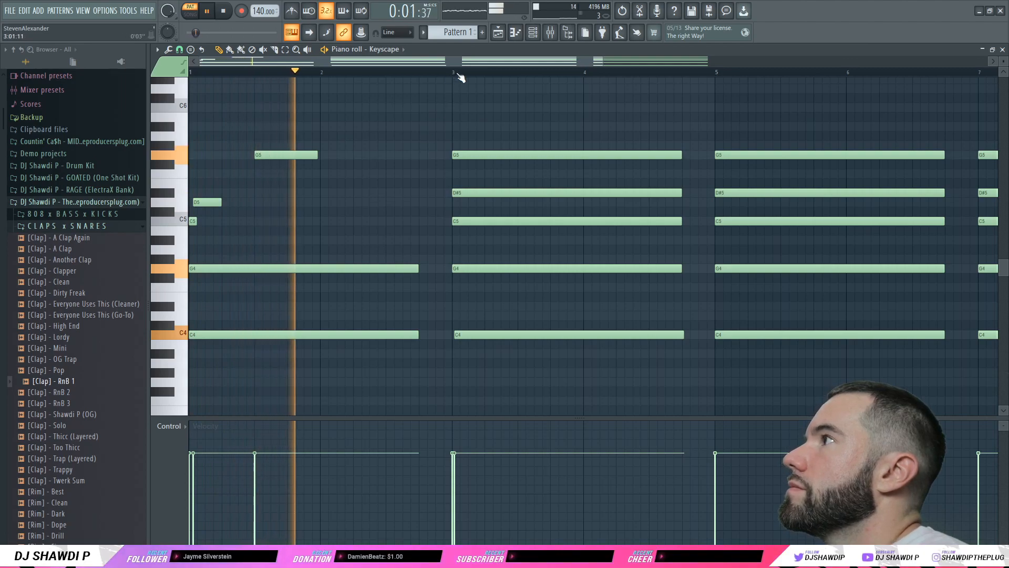
{"action": "left_click_drag", "start_coordinate": [454, 75], "coordinate": [190, 79]}
{"action": "mouse_move", "coordinate": [232, 267]}
{"action": "left_mouse_down"}
{"action": "mouse_move", "coordinate": [239, 267]}
{"action": "mouse_move", "coordinate": [226, 266]}
{"action": "left_mouse_up"}
{"action": "left_click", "coordinate": [292, 221]}
{"action": "right_click", "coordinate": [292, 221]}
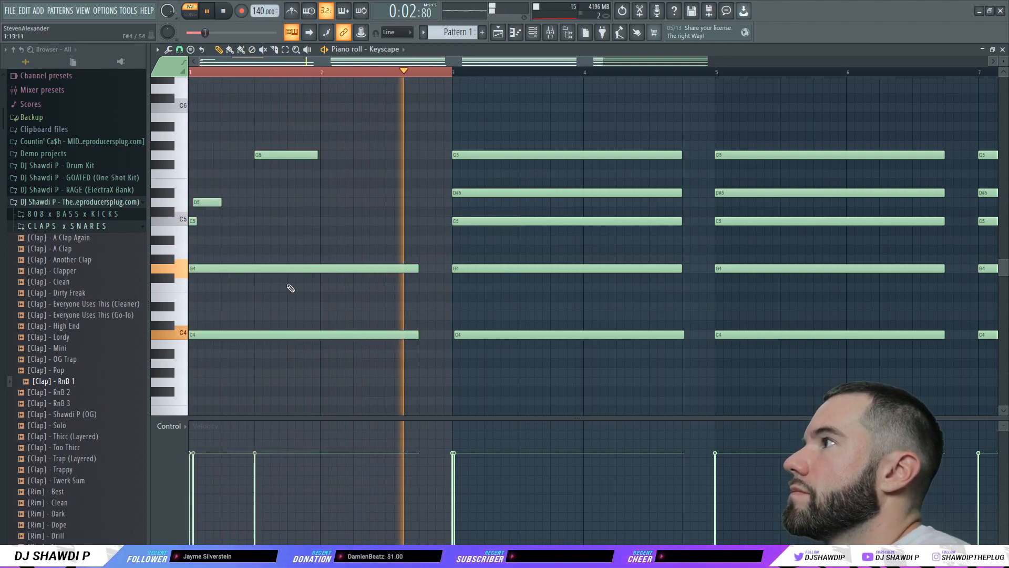
{"action": "left_click_drag", "start_coordinate": [329, 269], "coordinate": [359, 267]}
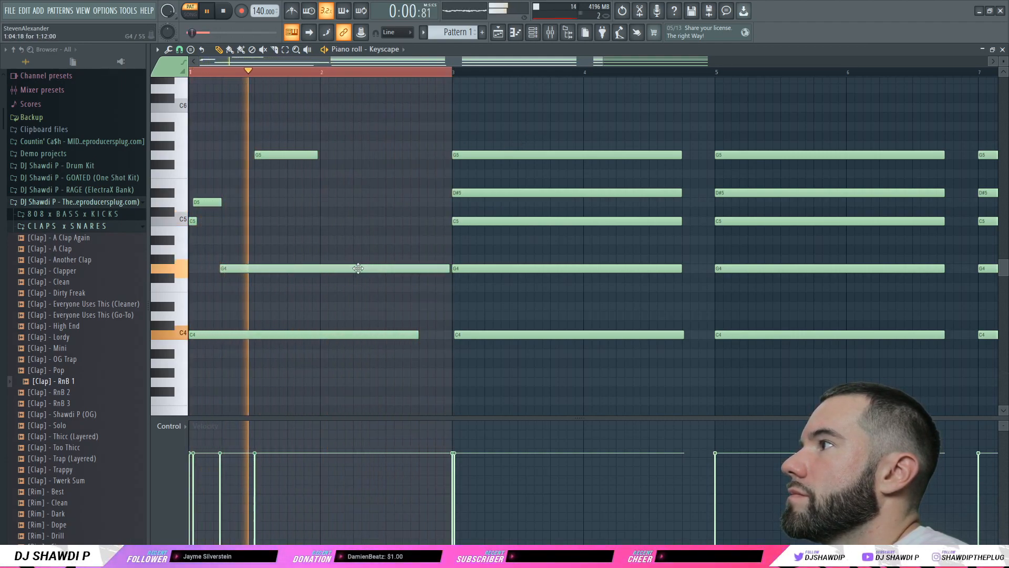
{"action": "left_click_drag", "start_coordinate": [451, 269], "coordinate": [419, 275]}
{"action": "left_click_drag", "start_coordinate": [253, 335], "coordinate": [268, 337]}
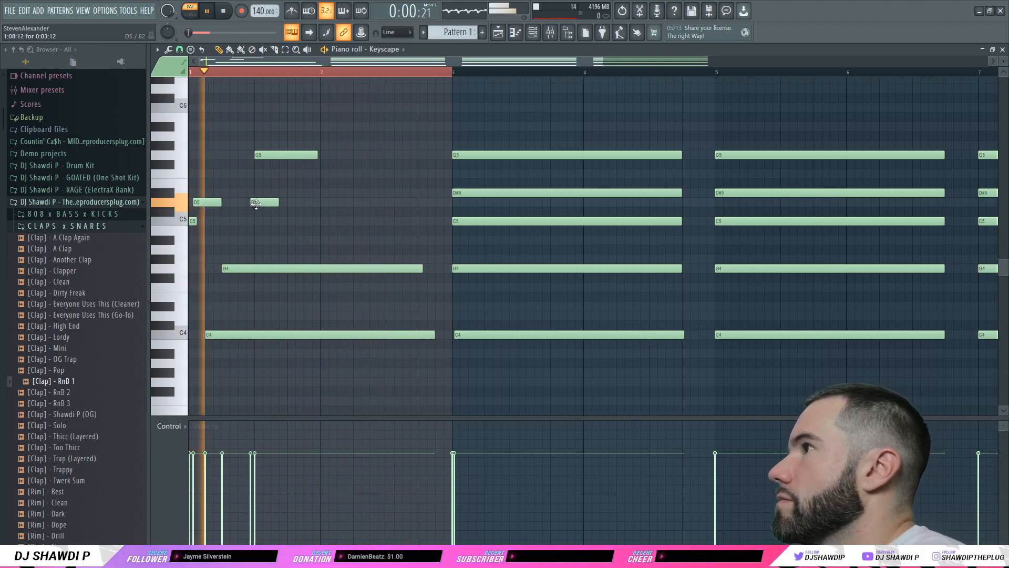
Step: Add short D5, D#5 and C5 strum notes across bar 1
{"action": "left_click", "coordinate": [263, 204]}
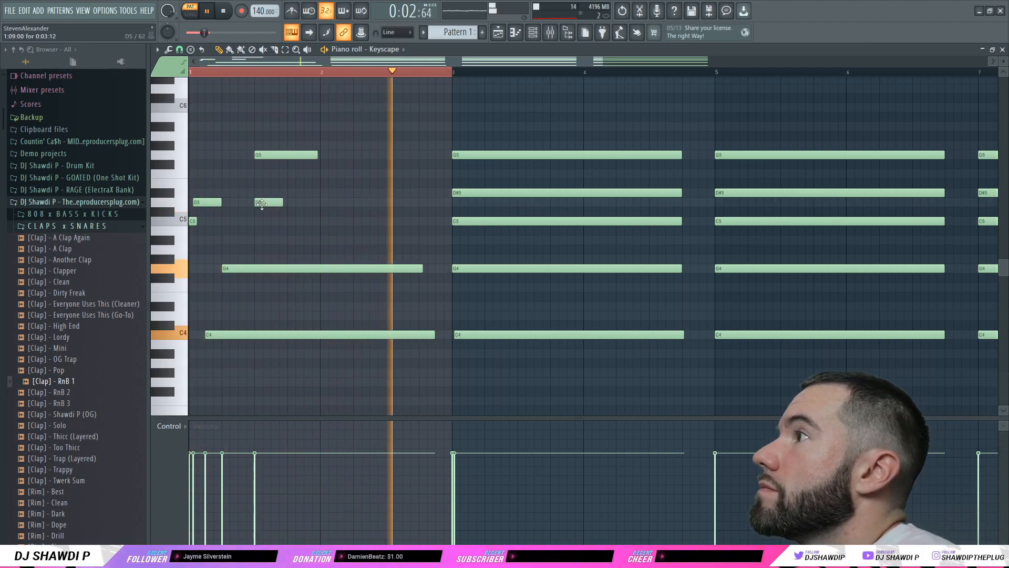
{"action": "right_click", "coordinate": [263, 204]}
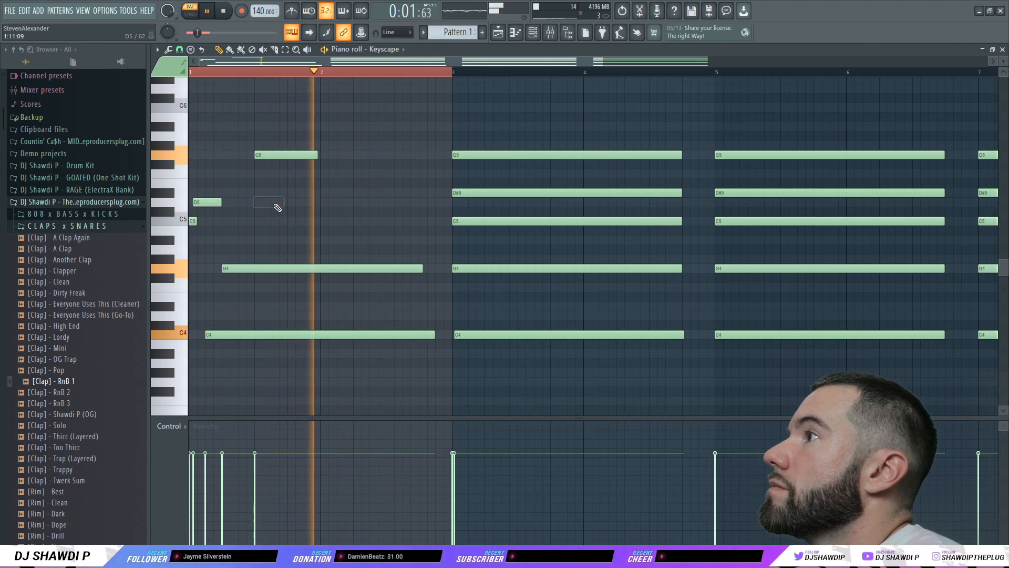
{"action": "left_click", "coordinate": [244, 203]}
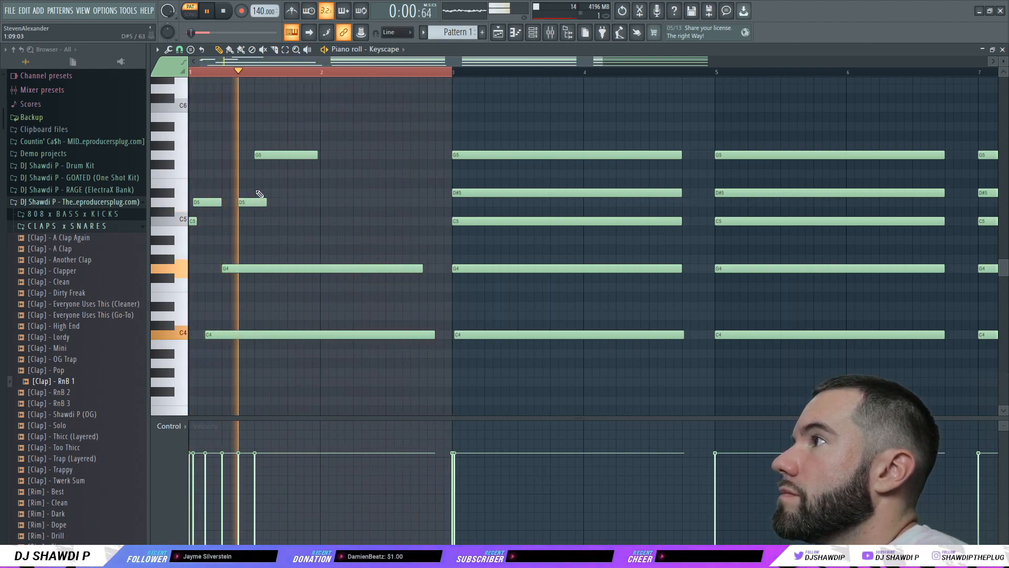
{"action": "left_click", "coordinate": [255, 184]}
{"action": "left_click_drag", "start_coordinate": [255, 186], "coordinate": [254, 194]}
{"action": "left_click", "coordinate": [274, 221]}
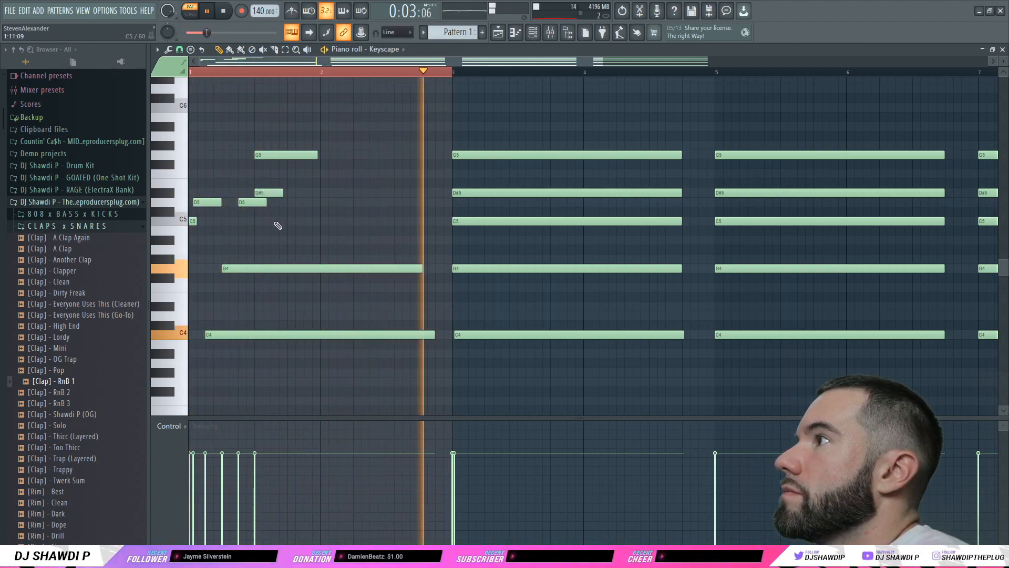
{"action": "left_click", "coordinate": [292, 193]}
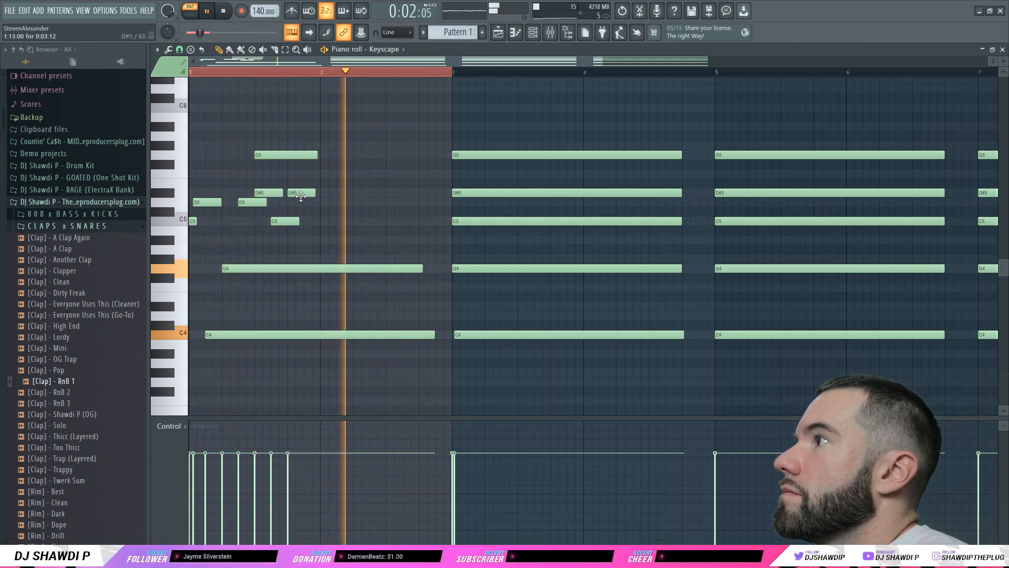
{"action": "left_click", "coordinate": [324, 192]}
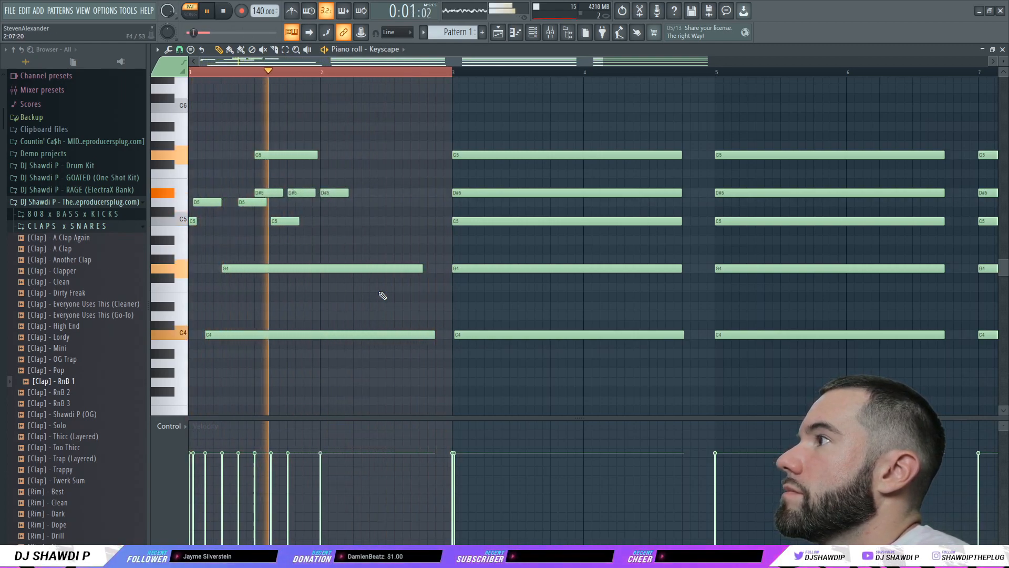
Step: Shorten the held G4 and C4 and add a second G4 and C4 in bar 2
{"action": "left_click_drag", "start_coordinate": [423, 273], "coordinate": [311, 273]}
{"action": "left_click_drag", "start_coordinate": [435, 336], "coordinate": [309, 350]}
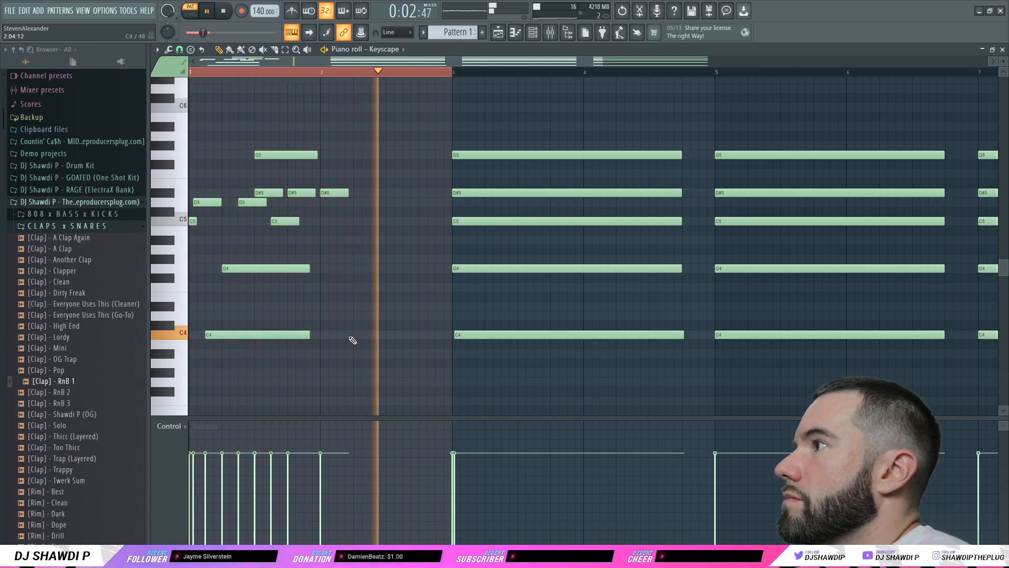
{"action": "left_click", "coordinate": [339, 335]}
{"action": "left_click_drag", "start_coordinate": [310, 269], "coordinate": [291, 270]}
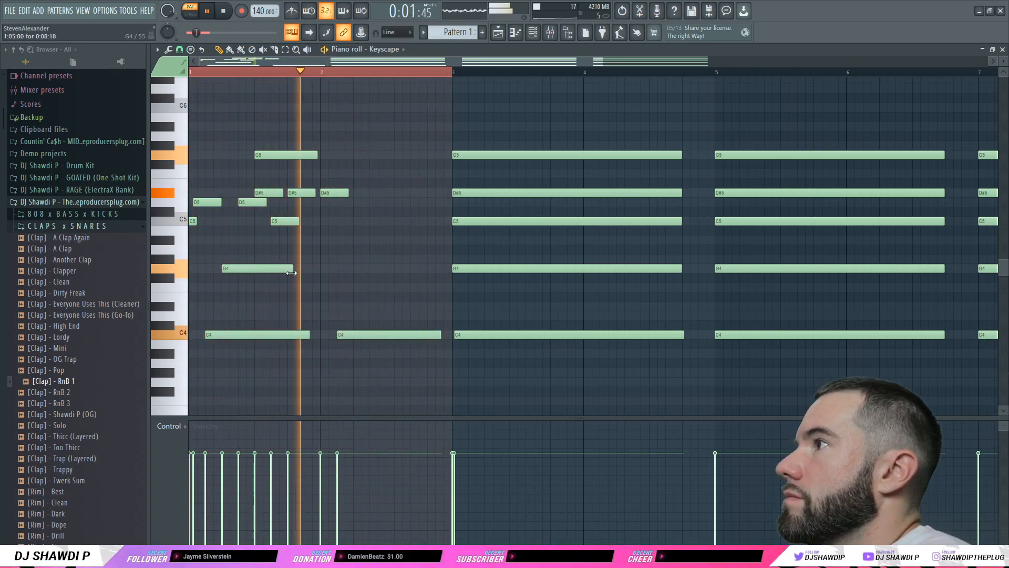
{"action": "left_click", "coordinate": [361, 269]}
{"action": "left_click_drag", "start_coordinate": [424, 269], "coordinate": [443, 269]}
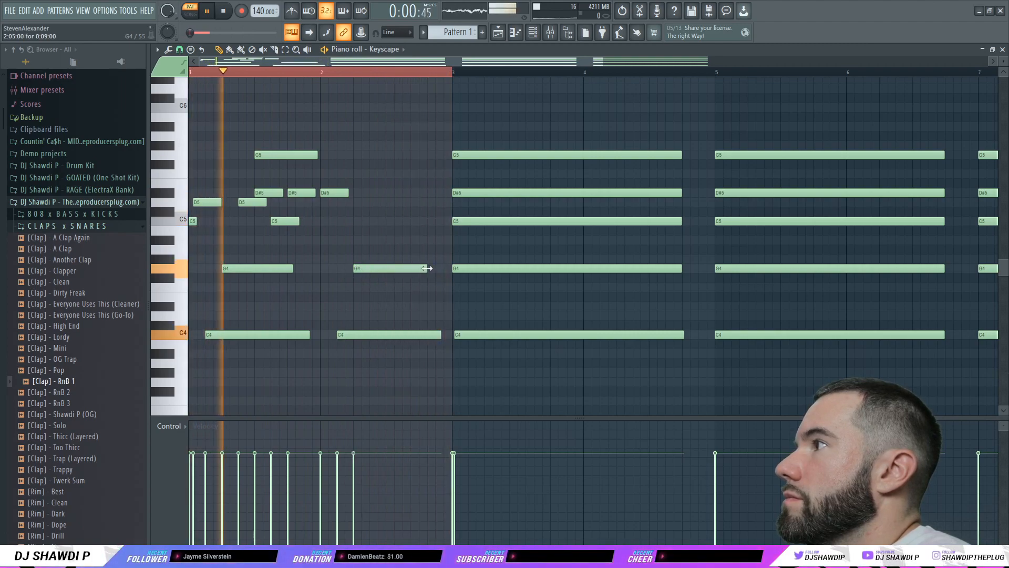
{"action": "left_click_drag", "start_coordinate": [293, 269], "coordinate": [348, 269]}
{"action": "left_click_drag", "start_coordinate": [310, 335], "coordinate": [325, 338]}
{"action": "left_click", "coordinate": [336, 195]}
Step: Add short D5 and D#5 notes in bar 2, removing stray C5 and D5 notes
{"action": "left_click", "coordinate": [361, 224]}
{"action": "right_click", "coordinate": [361, 224]}
{"action": "left_click", "coordinate": [363, 203]}
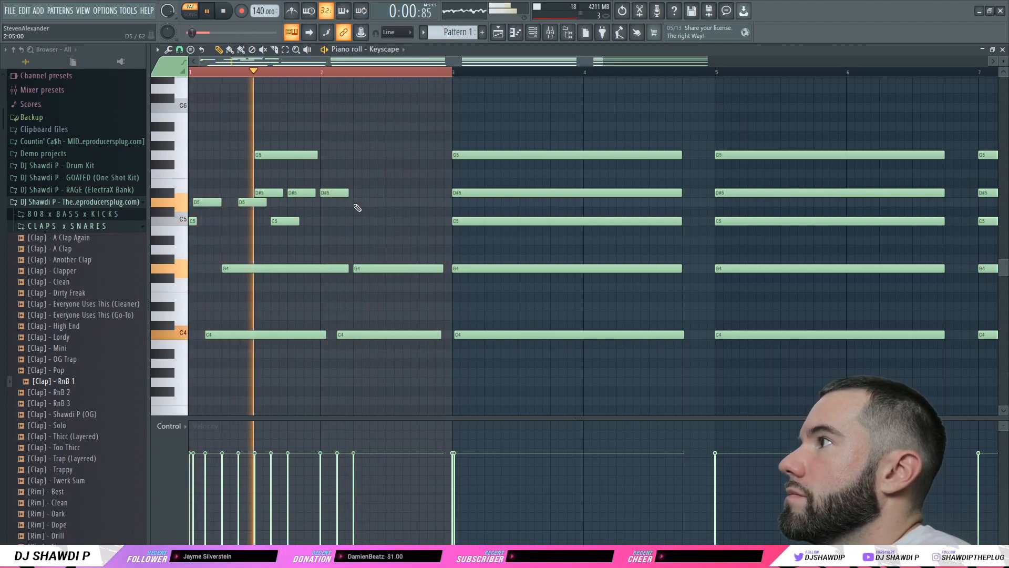
{"action": "left_click", "coordinate": [374, 195]}
{"action": "right_click", "coordinate": [367, 205]}
{"action": "left_click_drag", "start_coordinate": [376, 196], "coordinate": [382, 204]}
{"action": "left_click", "coordinate": [387, 193]}
Step: Finish bar 2 with short D#5 and D5 notes and a G5, then stop playback
{"action": "left_click", "coordinate": [419, 193]}
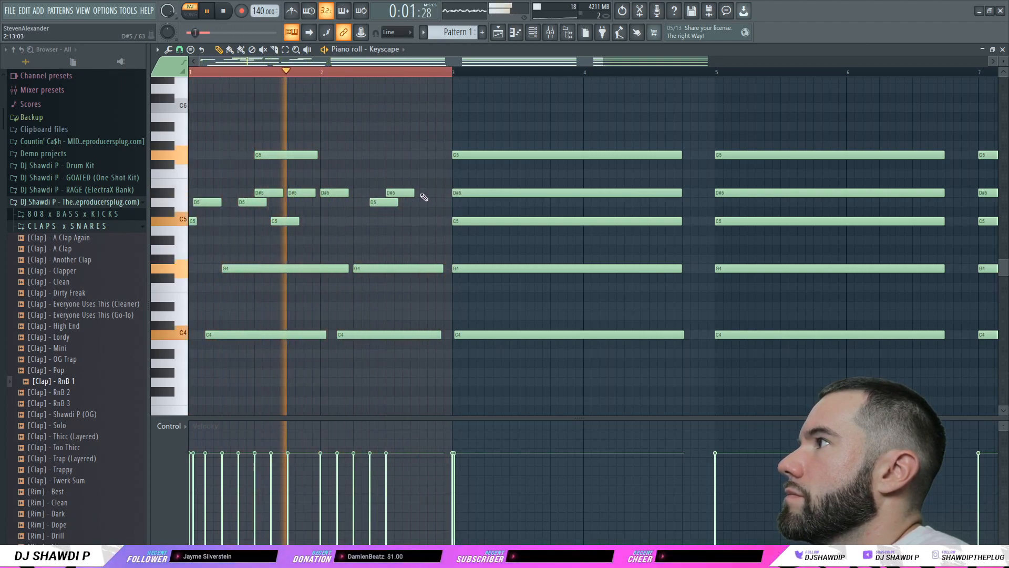
{"action": "left_click_drag", "start_coordinate": [446, 193], "coordinate": [434, 193]}
{"action": "left_click", "coordinate": [437, 203]}
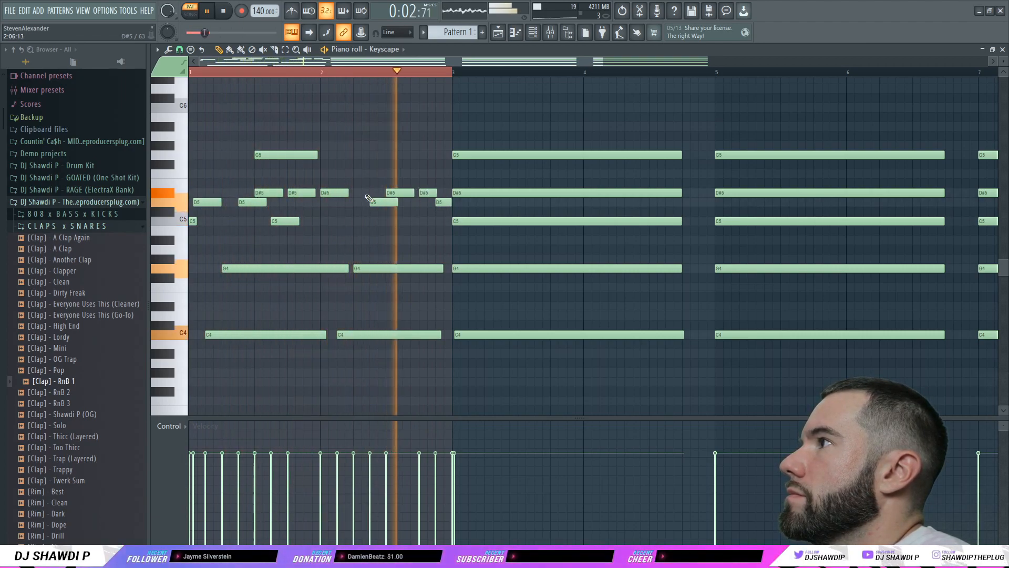
{"action": "left_click_drag", "start_coordinate": [348, 193], "coordinate": [368, 192]}
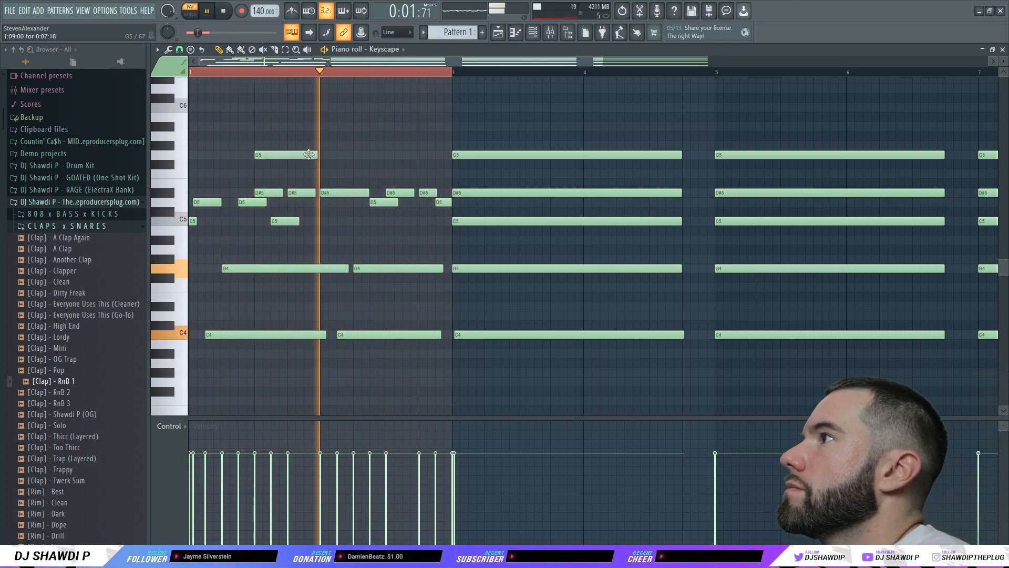
{"action": "left_click", "coordinate": [387, 155]}
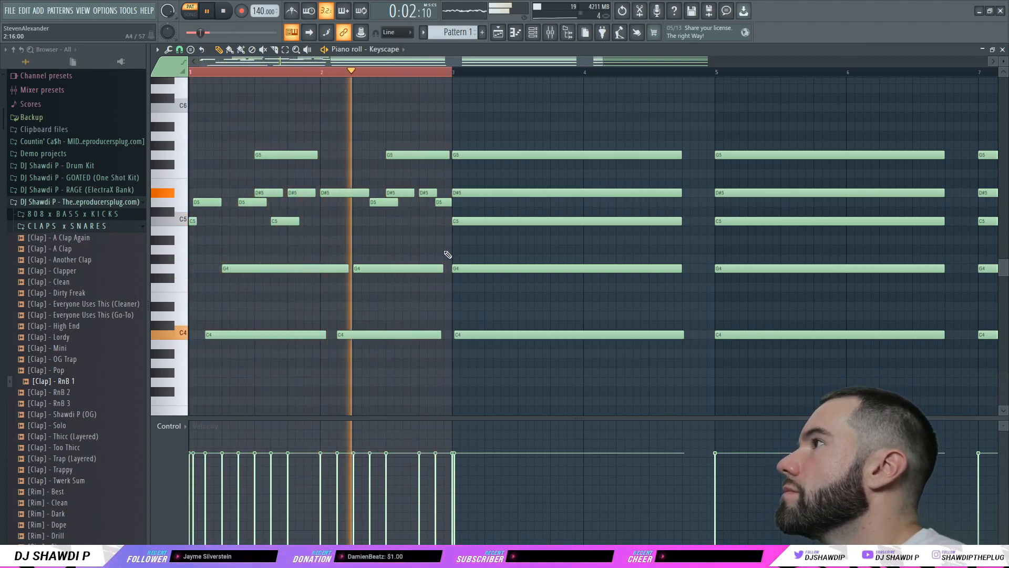
{"action": "left_click", "coordinate": [224, 11]}
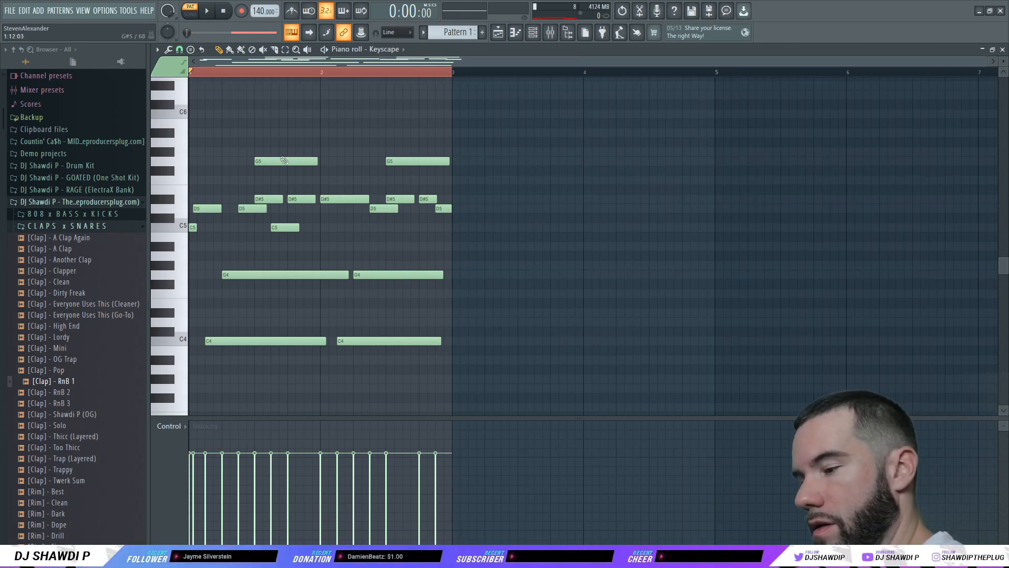
Step: Duplicate the two-bar strum figure into bars 3–4, delete stray notes, and play it back
{"action": "key", "text": "ctrl+b"}
{"action": "left_click", "coordinate": [597, 125]}
{"action": "right_click", "coordinate": [613, 127]}
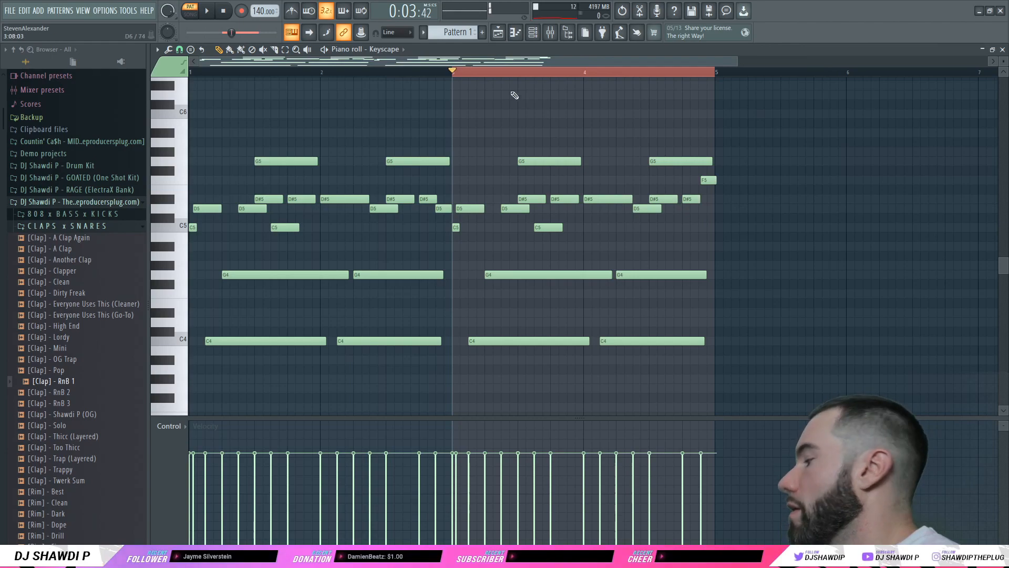
{"action": "key", "text": "ctrl+a"}
{"action": "left_click", "coordinate": [439, 126]}
{"action": "right_click", "coordinate": [439, 128]}
{"action": "left_click", "coordinate": [209, 13]}
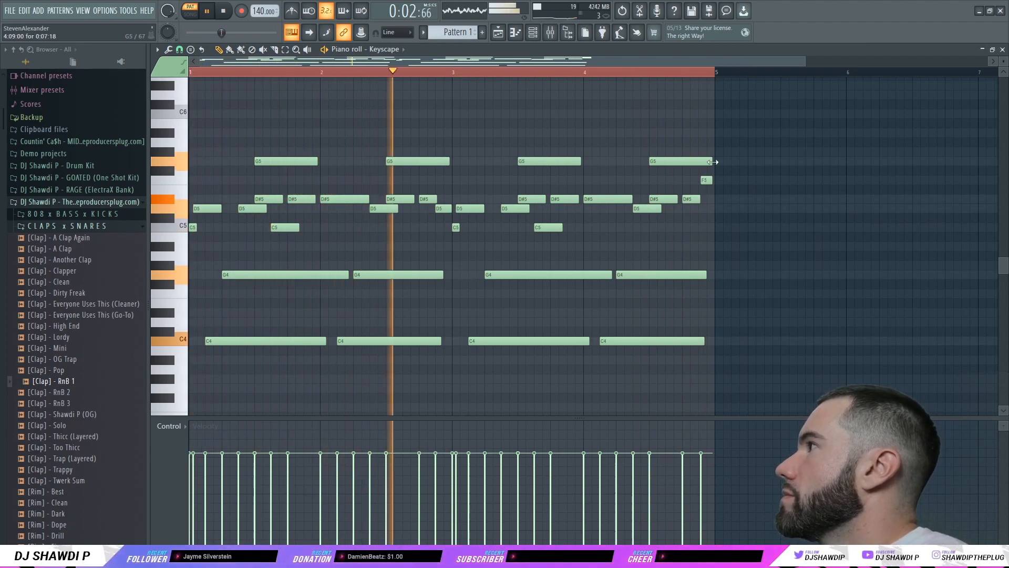
{"action": "left_click", "coordinate": [225, 11]}
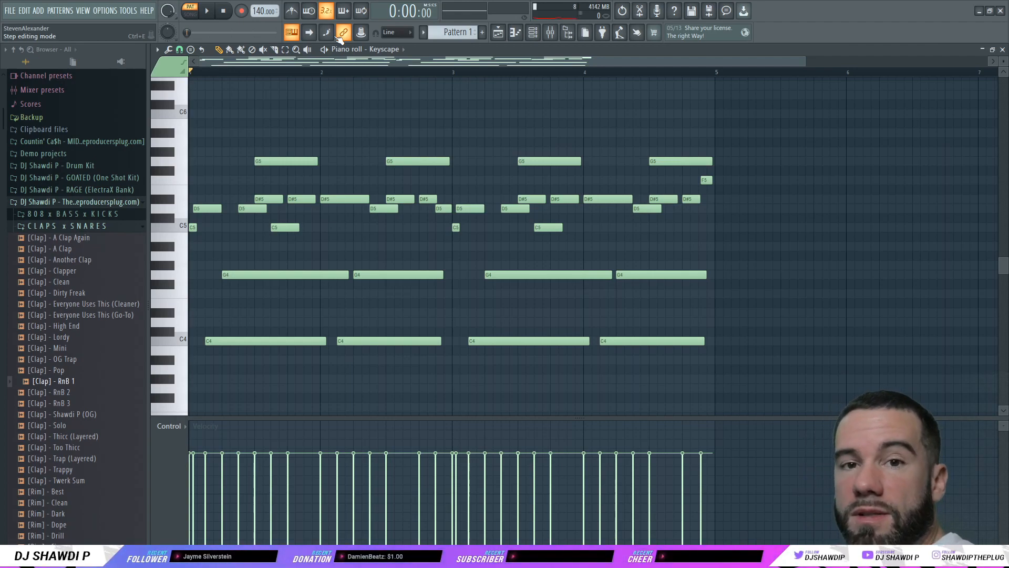
Step: Draw bass notes C3 at bar 1, G#2 at bar 3 and A#2 at bar 4, then play
{"action": "scroll", "coordinate": [314, 398], "scroll_direction": "down", "scroll_amount": 6}
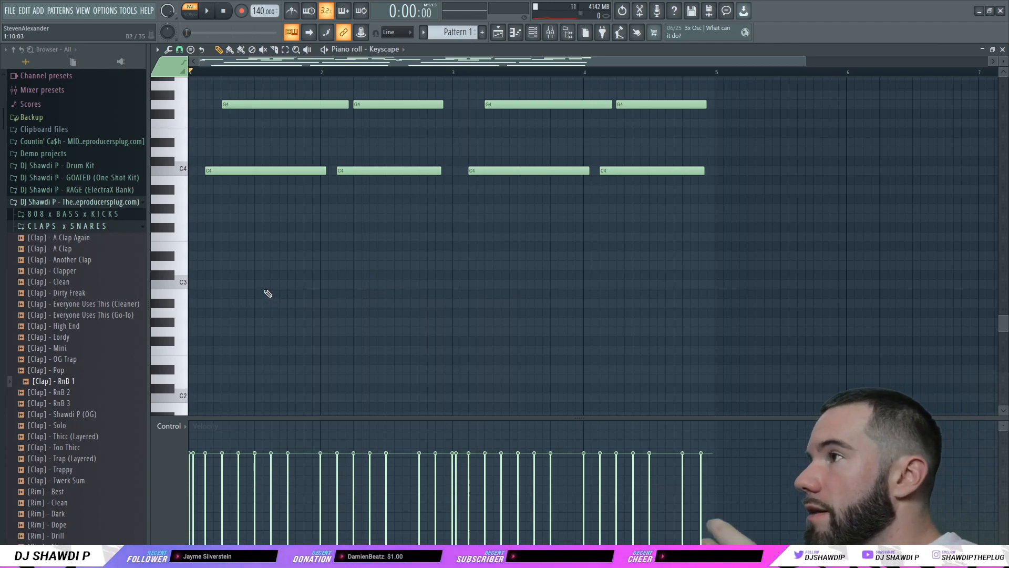
{"action": "left_click", "coordinate": [200, 283]}
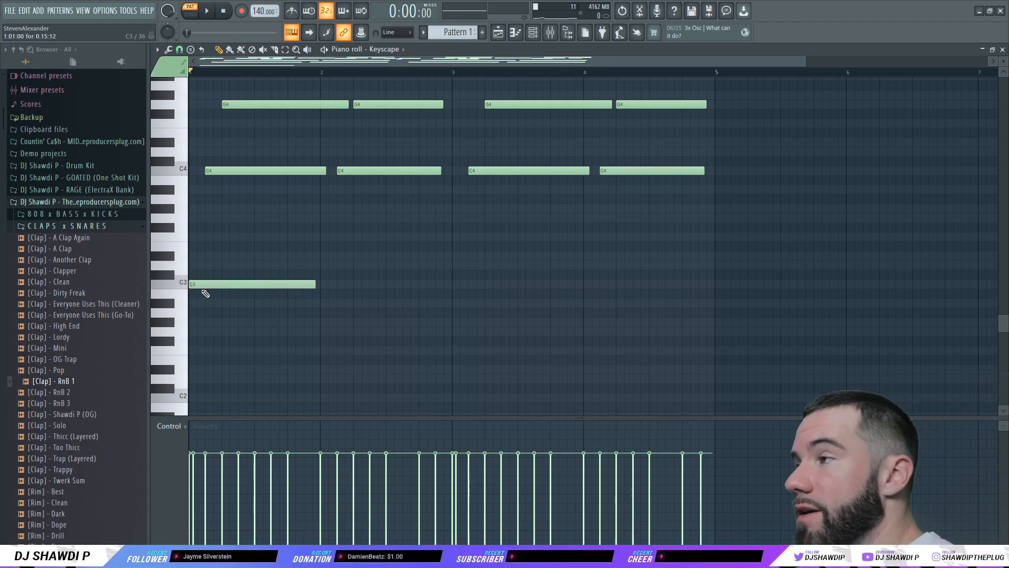
{"action": "left_click", "coordinate": [454, 323]}
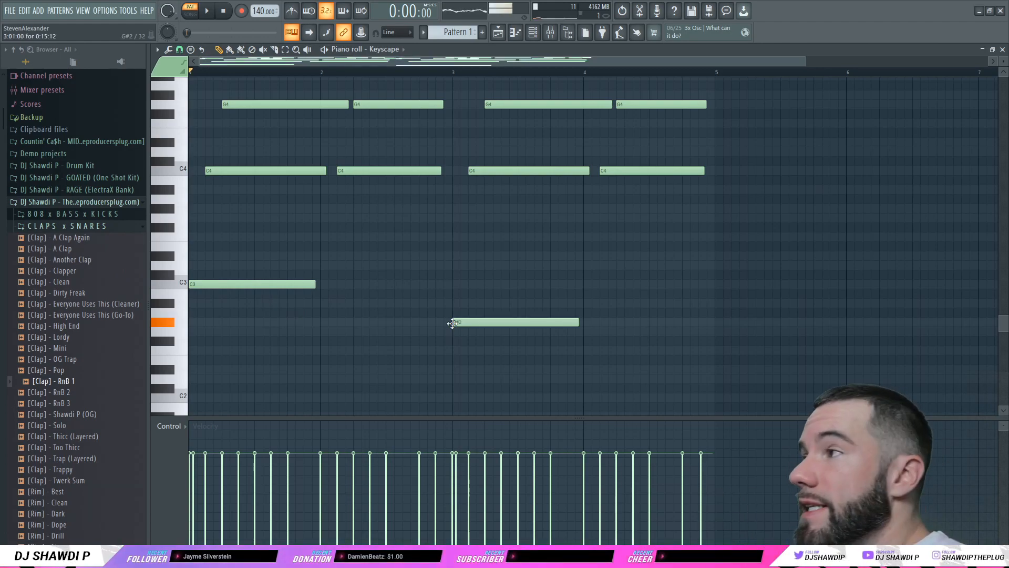
{"action": "left_click", "coordinate": [585, 302]}
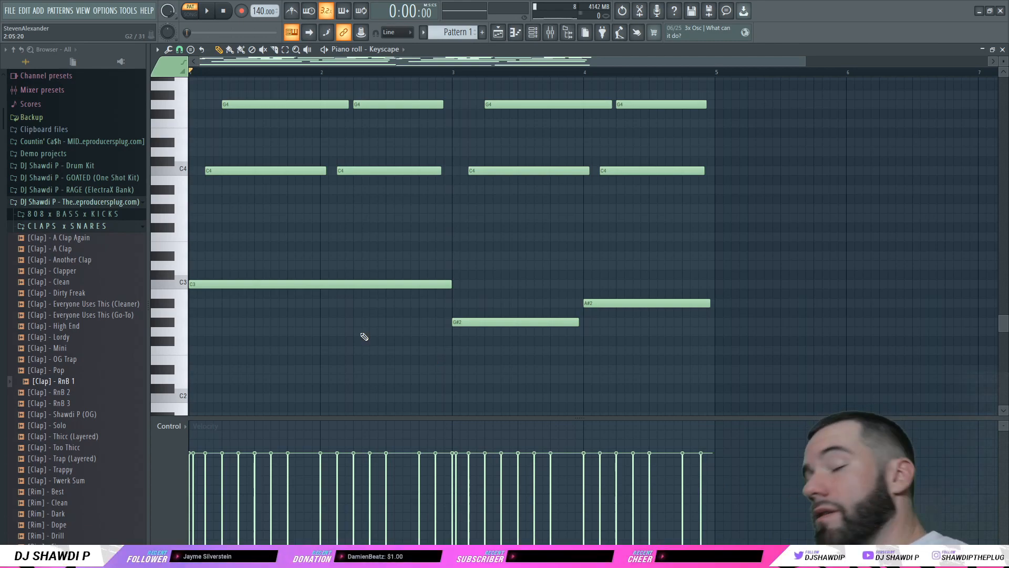
{"action": "key", "text": "space"}
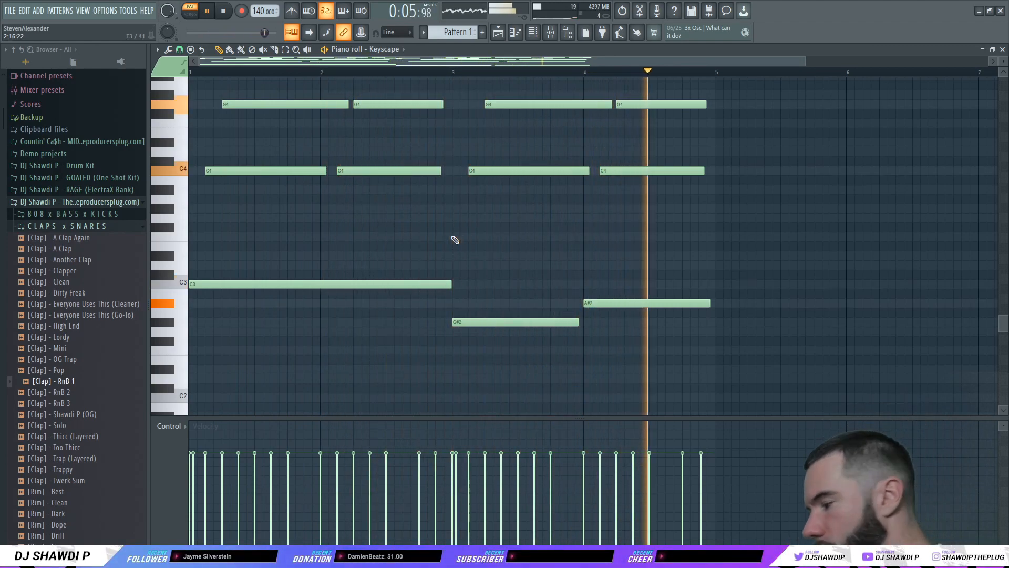
Step: Save the project and duplicate all notes above C3 into bars 5–8
{"action": "key", "text": "ctrl+s"}
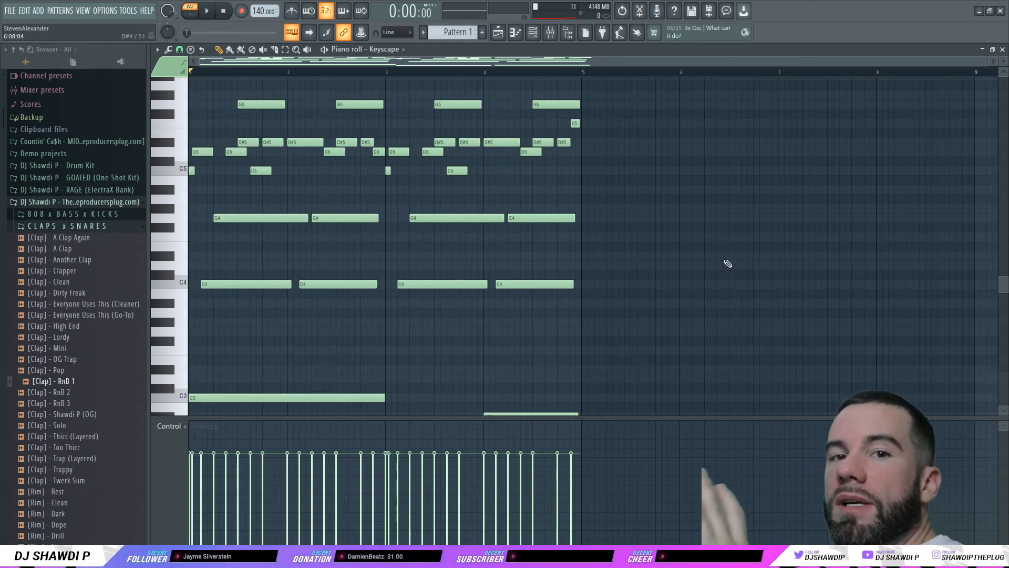
{"action": "left_click", "coordinate": [289, 53]}
{"action": "left_click_drag", "start_coordinate": [589, 91], "coordinate": [585, 94]}
{"action": "left_click_drag", "start_coordinate": [564, 126], "coordinate": [135, 302]}
{"action": "key", "text": "ctrl+b"}
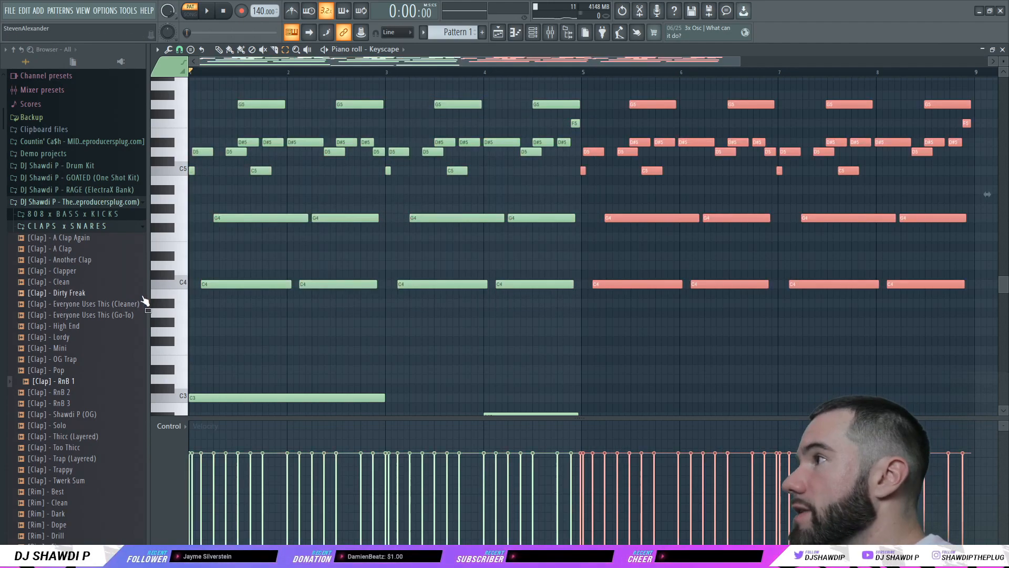
Step: Stretch the C3 bass to four bars, move G#2 to bar 5, and play
{"action": "scroll", "coordinate": [547, 337], "scroll_direction": "down", "scroll_amount": 3}
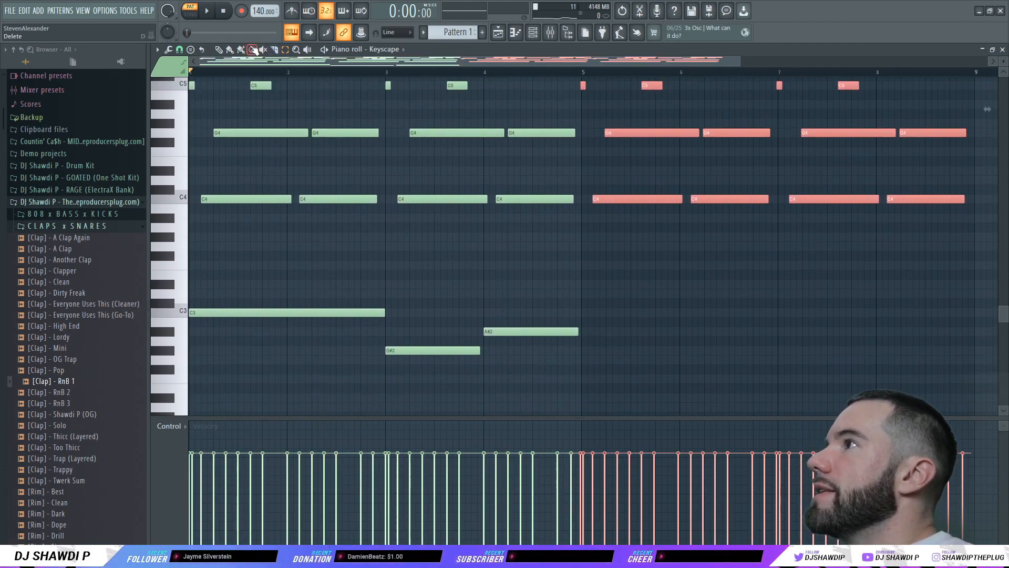
{"action": "left_click", "coordinate": [341, 246]}
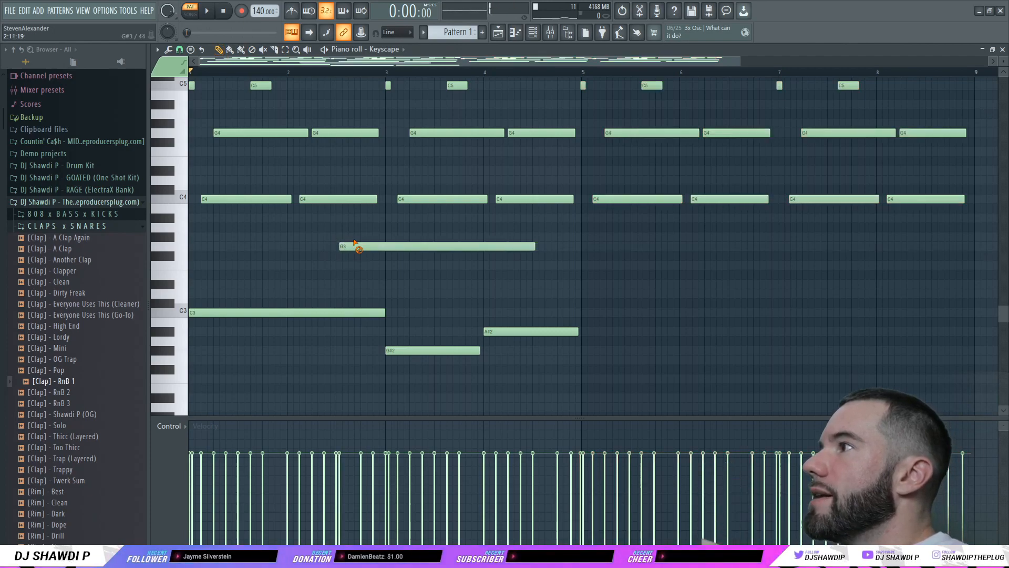
{"action": "right_click", "coordinate": [383, 245]}
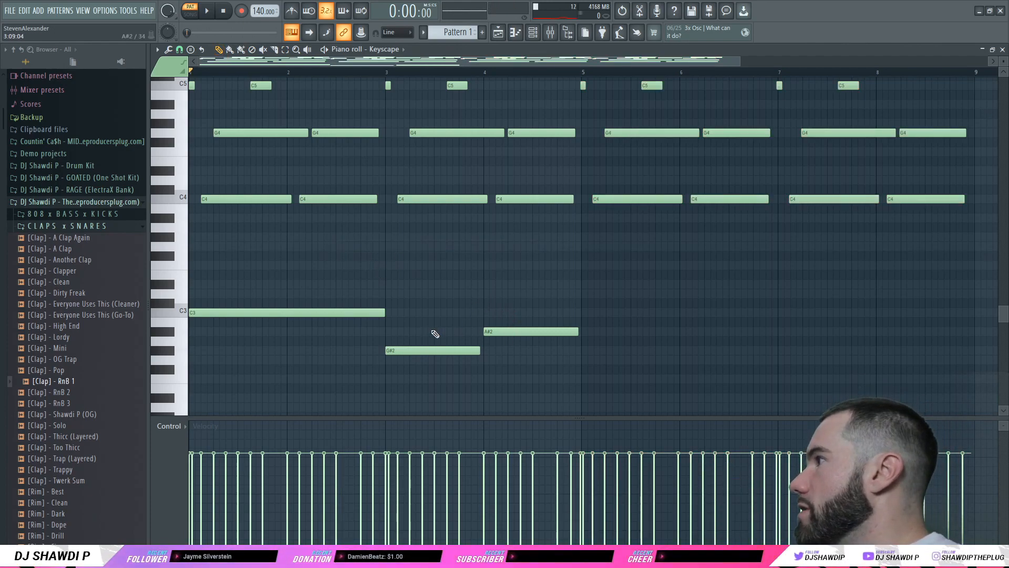
{"action": "left_click_drag", "start_coordinate": [383, 310], "coordinate": [943, 348]}
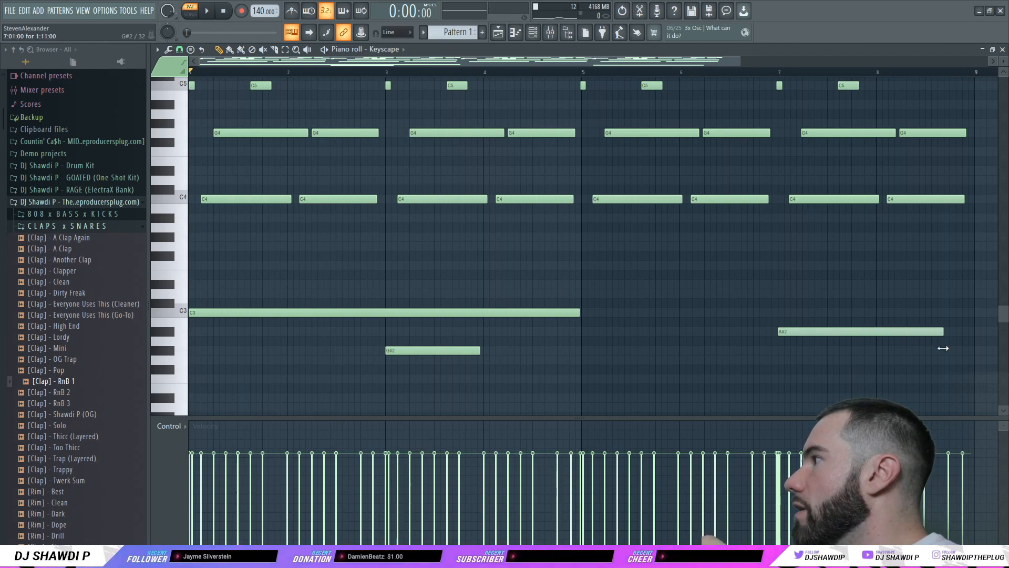
{"action": "left_click_drag", "start_coordinate": [424, 349], "coordinate": [776, 372]}
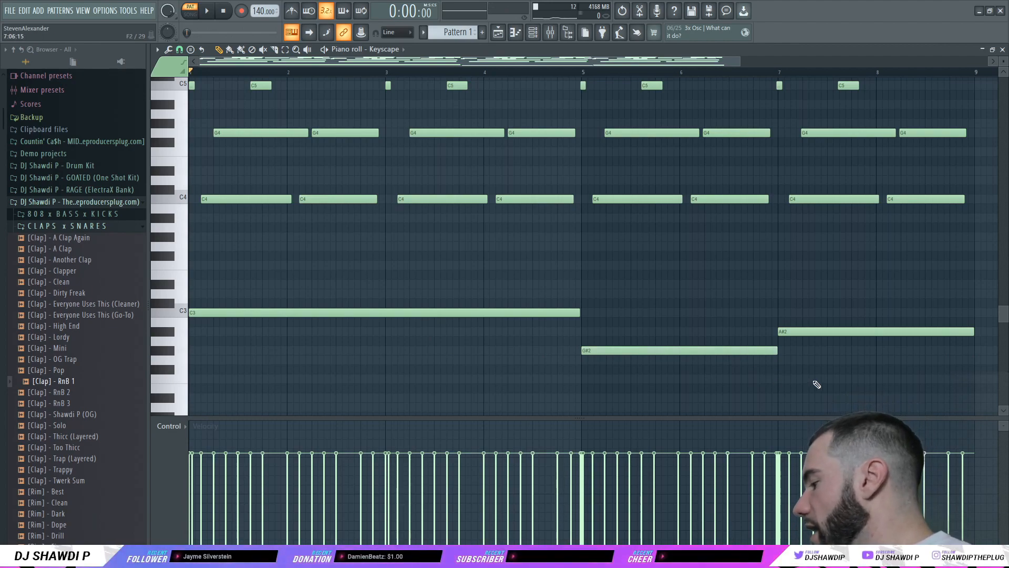
{"action": "key", "text": "space"}
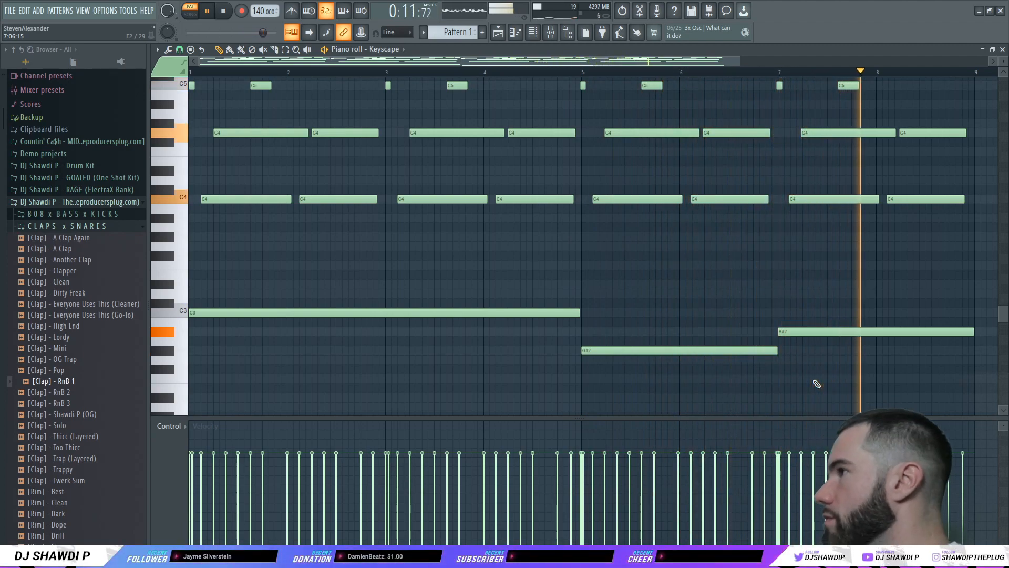
Step: Stop playback and box-select the bass notes from F#2 to F3
{"action": "left_click", "coordinate": [225, 19]}
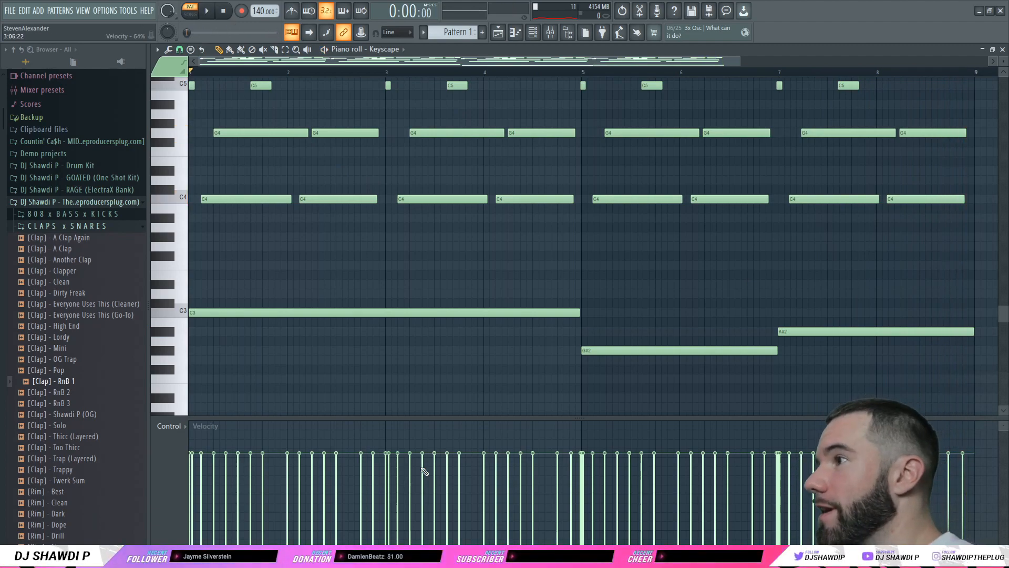
{"action": "scroll", "coordinate": [451, 345], "scroll_direction": "up", "scroll_amount": 3}
{"action": "scroll", "coordinate": [851, 228], "scroll_direction": "down", "scroll_amount": 1, "text": "ctrl"}
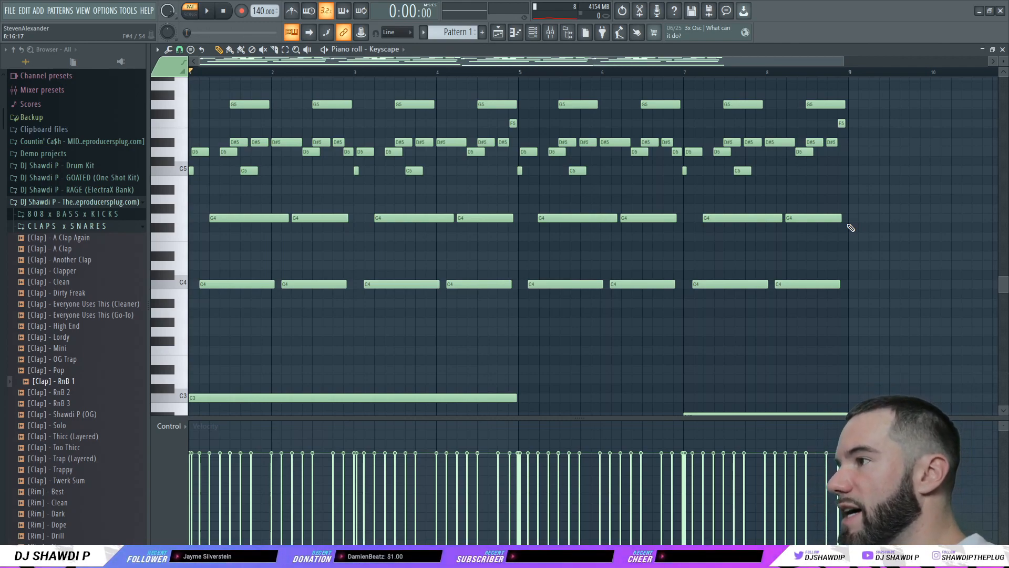
{"action": "left_click_drag", "start_coordinate": [860, 353], "coordinate": [51, 94]}
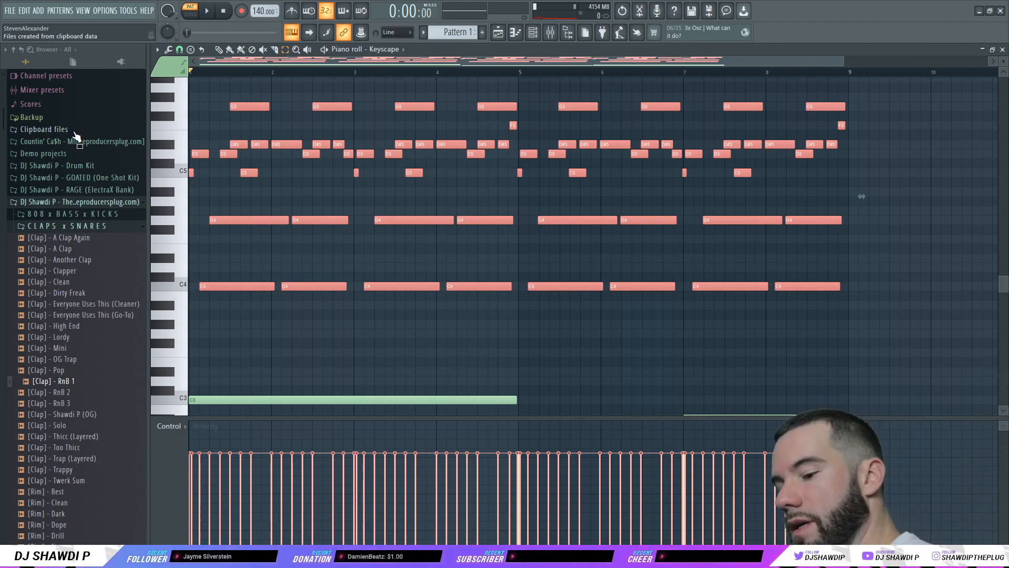
Step: Apply the Strumizer (Alt+S) to the selected chords
{"action": "key", "text": "alt+s"}
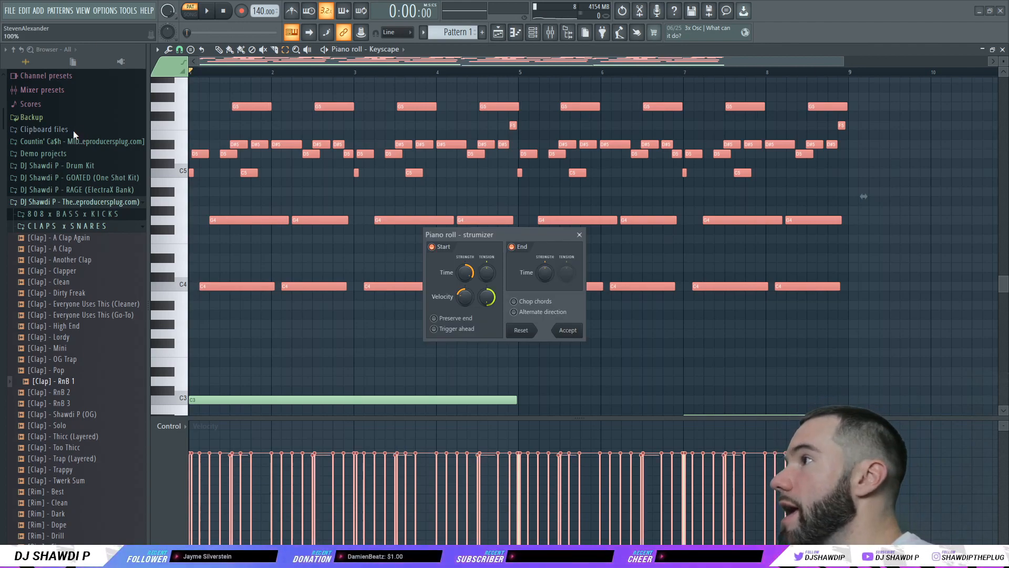
{"action": "left_click", "coordinate": [568, 330]}
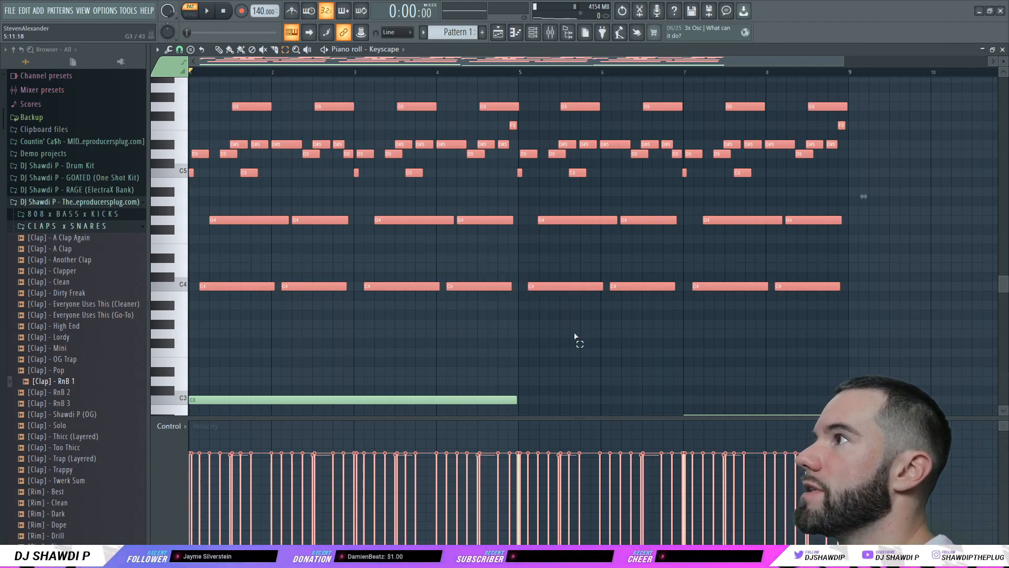
{"action": "left_click", "coordinate": [455, 330]}
Step: Select every note and draw varied velocities in the velocity lane
{"action": "scroll", "coordinate": [588, 342], "scroll_direction": "up", "scroll_amount": 1}
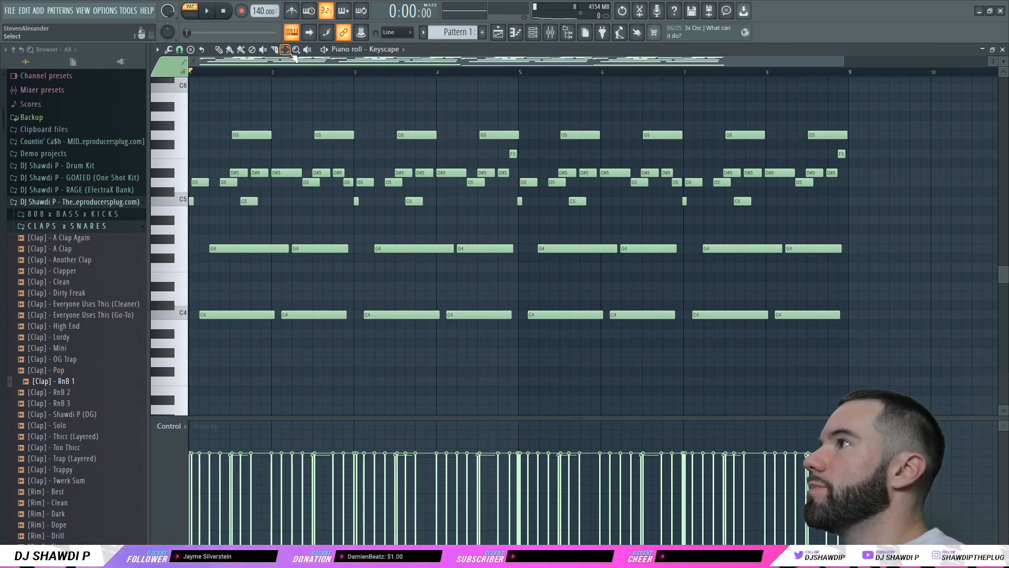
{"action": "left_click_drag", "start_coordinate": [851, 124], "coordinate": [226, 359]}
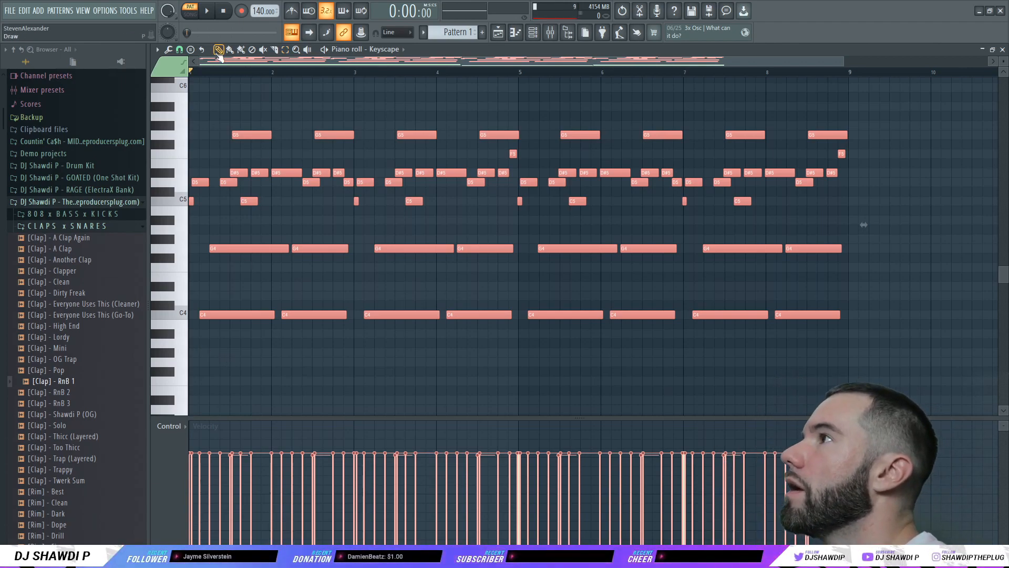
{"action": "mouse_move", "coordinate": [199, 477]}
{"action": "left_mouse_down"}
{"action": "mouse_move", "coordinate": [415, 479]}
{"action": "mouse_move", "coordinate": [476, 468]}
{"action": "mouse_move", "coordinate": [452, 483]}
{"action": "mouse_move", "coordinate": [647, 473]}
{"action": "mouse_move", "coordinate": [732, 487]}
{"action": "mouse_move", "coordinate": [749, 478]}
{"action": "left_mouse_up"}
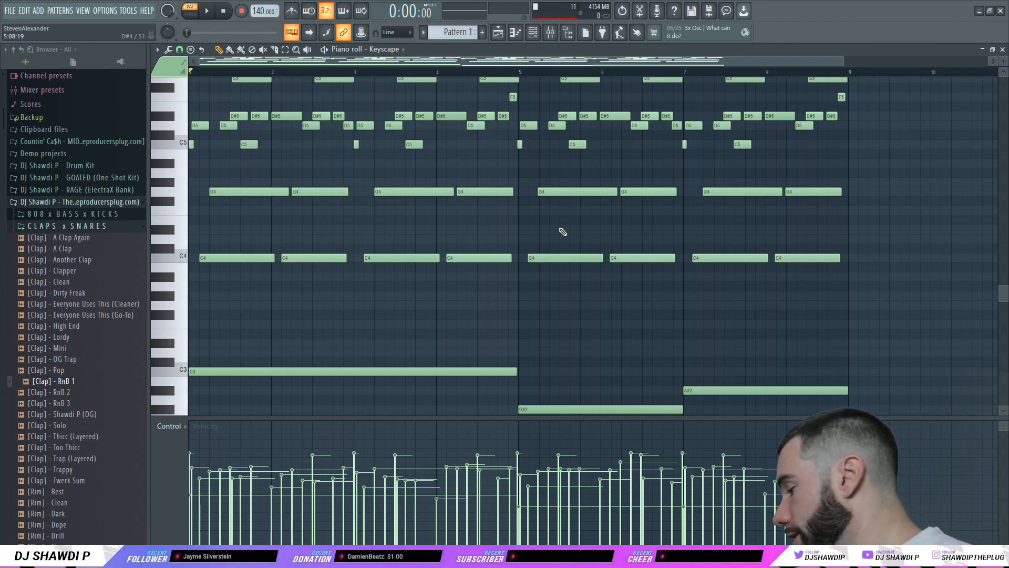
Step: Play the Keyscape chord pattern, raise the tempo from 140 to 150 BPM, and replay it
{"action": "key", "text": "space"}
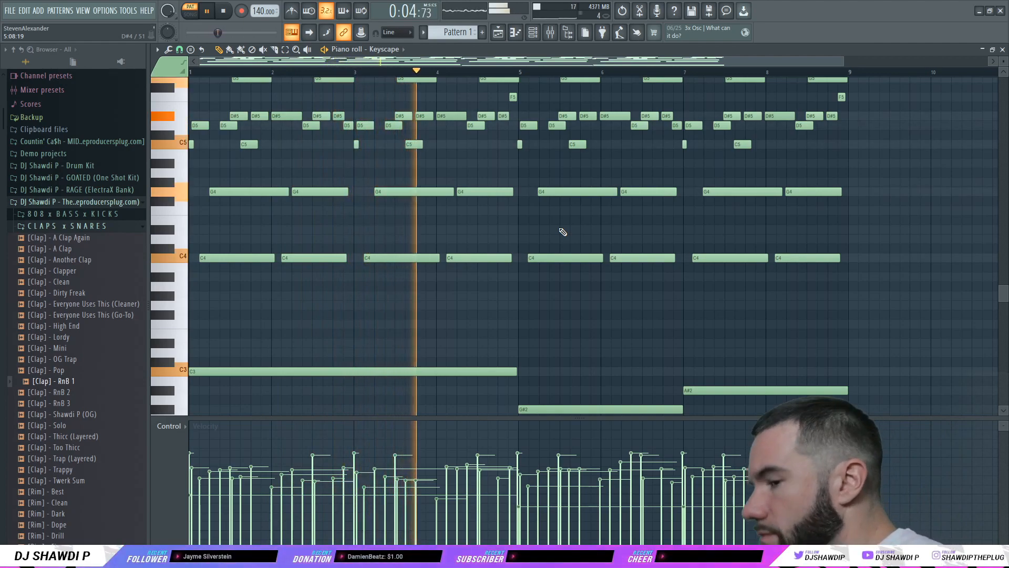
{"action": "scroll", "coordinate": [568, 237], "scroll_direction": "up", "scroll_amount": 2}
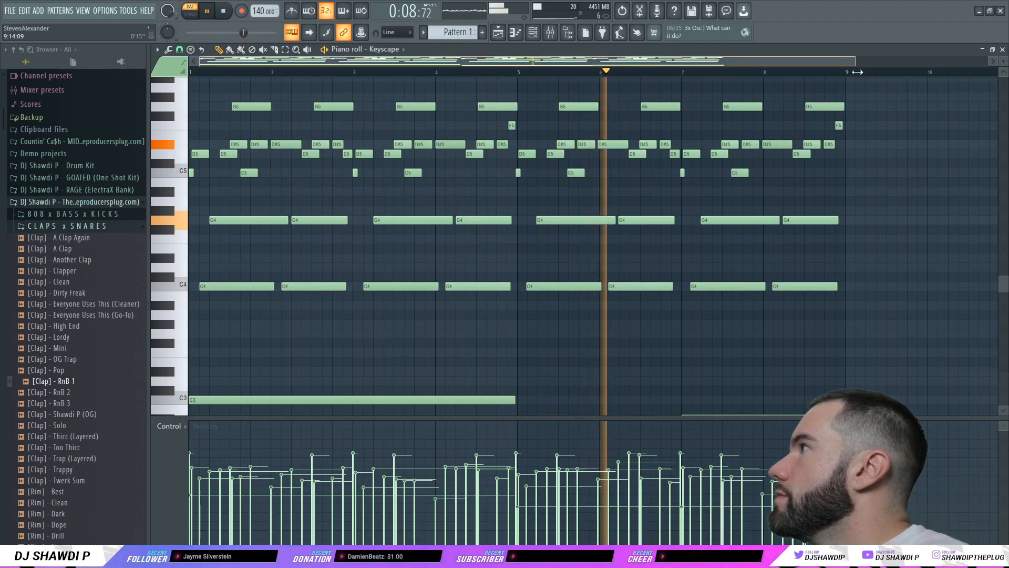
{"action": "scroll", "coordinate": [883, 179], "scroll_direction": "down", "scroll_amount": 10}
{"action": "scroll", "coordinate": [834, 188], "scroll_direction": "up", "scroll_amount": 10}
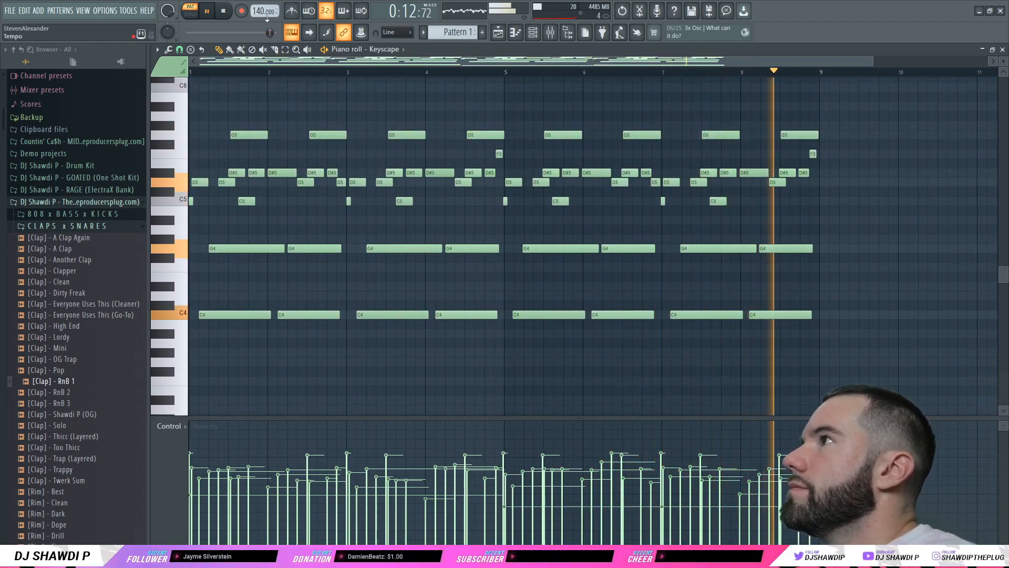
{"action": "left_click", "coordinate": [226, 13]}
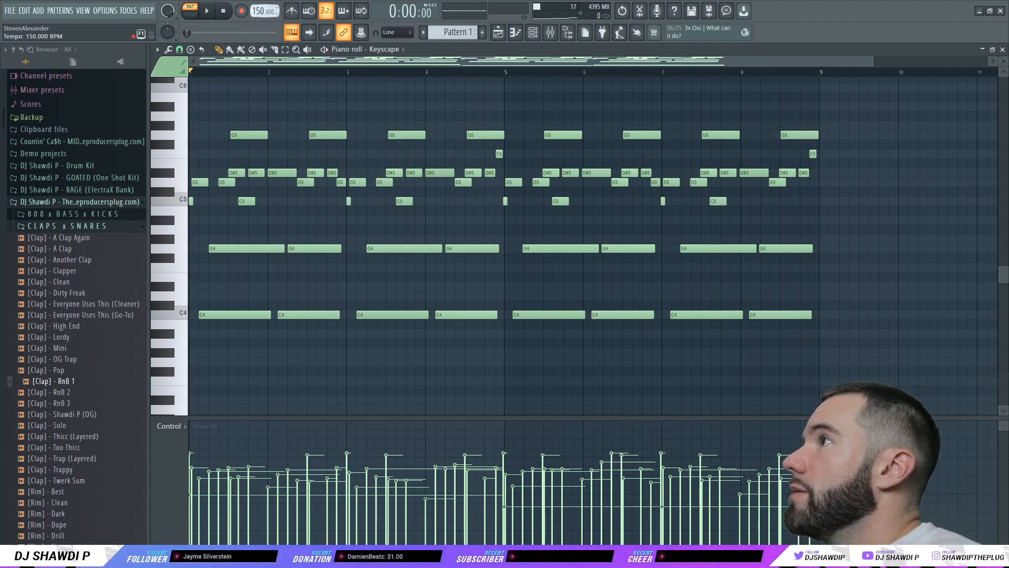
{"action": "key", "text": "space"}
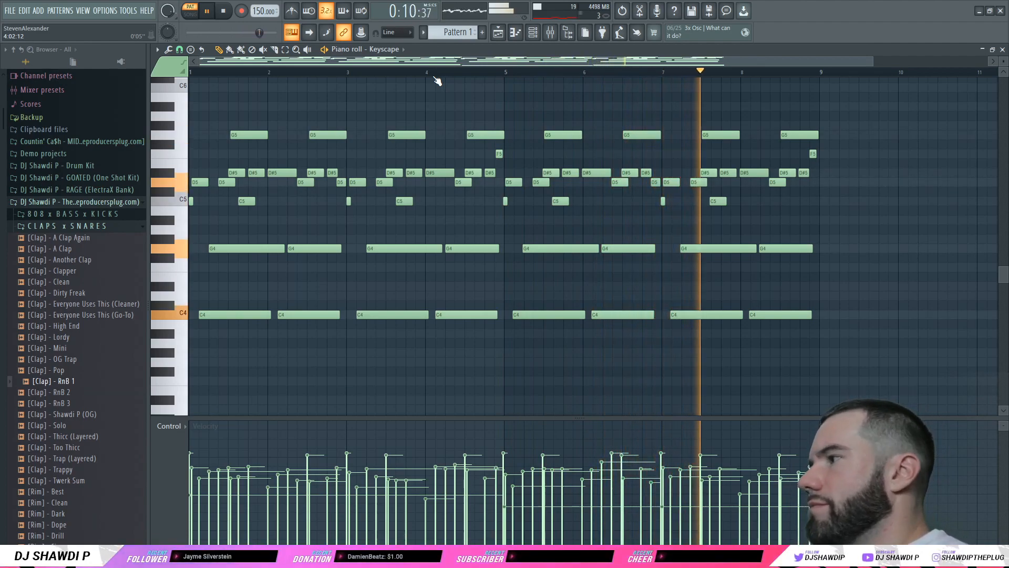
Step: Stop playback of the chord pattern
{"action": "key", "text": "space"}
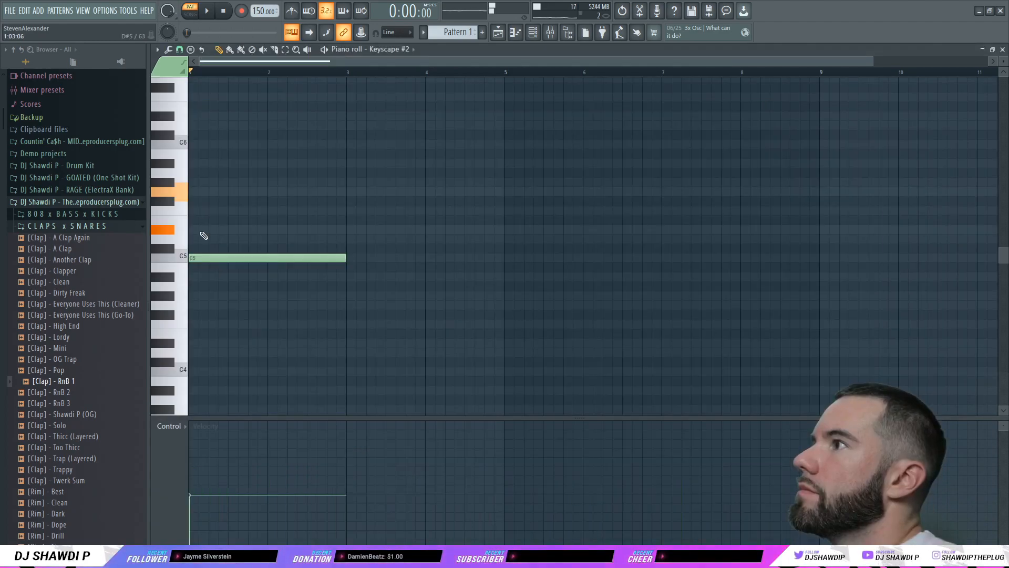
Step: Build the first C–D#–G chord, audition it, and stretch it to end at bar 5
{"action": "left_click", "coordinate": [197, 229]}
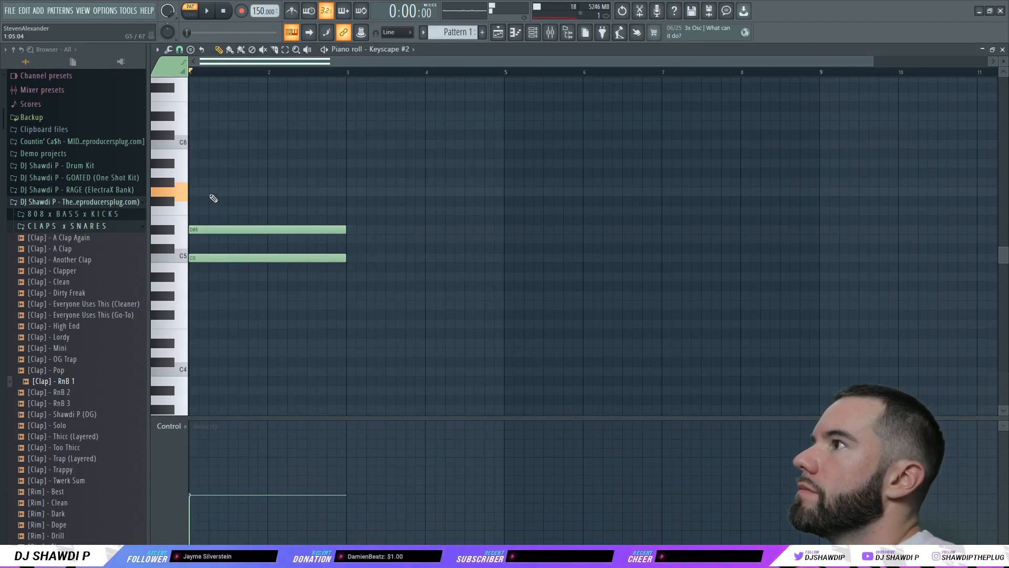
{"action": "left_click", "coordinate": [197, 193]}
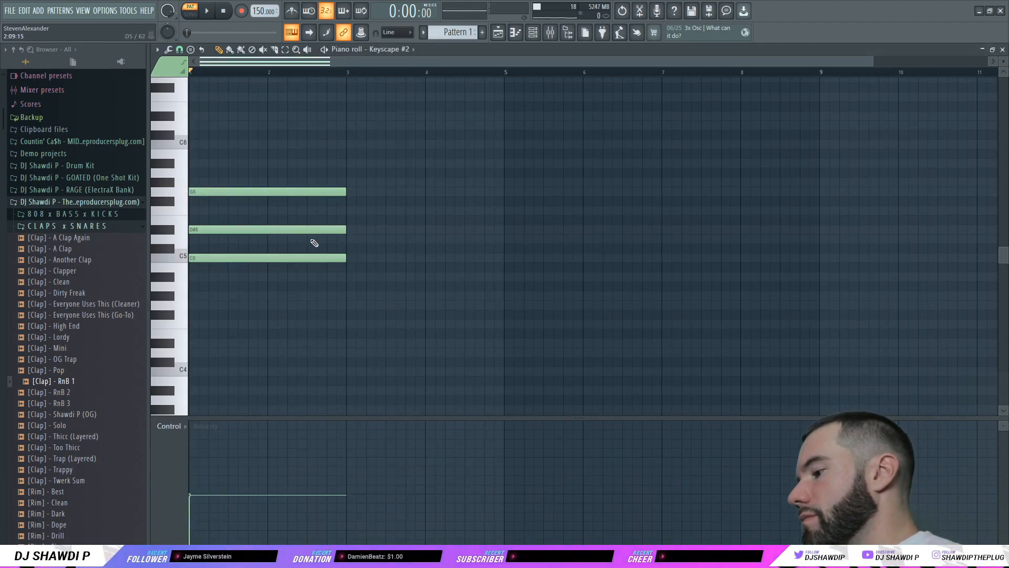
{"action": "key", "text": "z"}
{"action": "key", "text": "d"}
{"action": "key", "text": "b"}
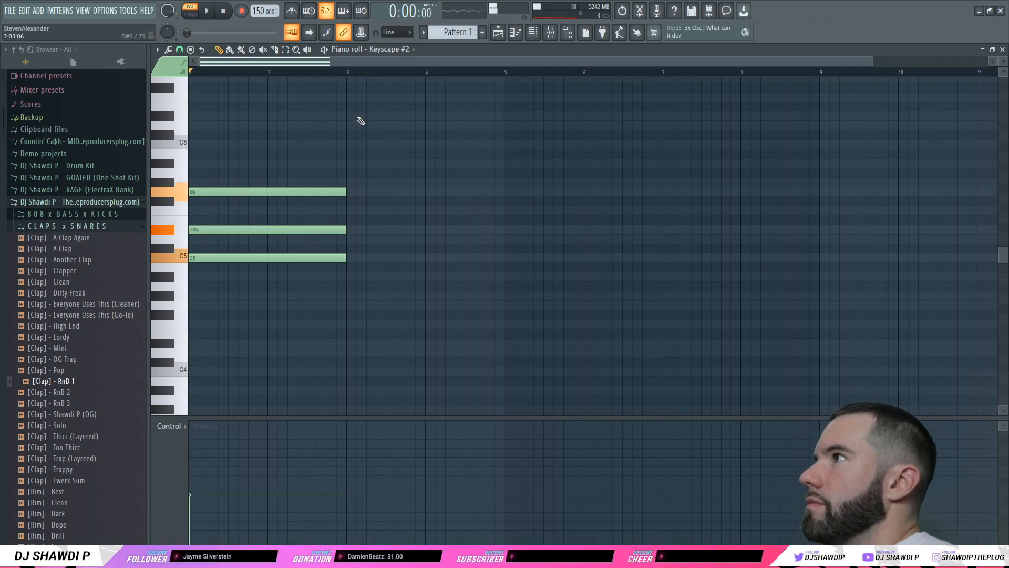
{"action": "key", "text": "ctrl+a"}
{"action": "left_click_drag", "start_coordinate": [345, 192], "coordinate": [499, 212]}
Step: Add a second C5–D#5–G5 chord spanning bars 5 to 7
{"action": "left_click", "coordinate": [513, 188]}
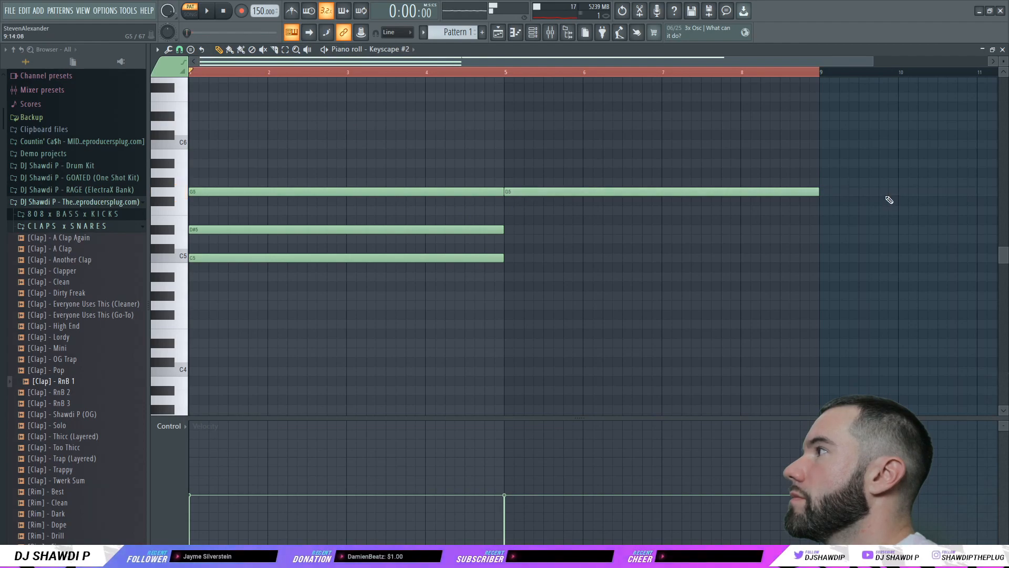
{"action": "left_click_drag", "start_coordinate": [821, 192], "coordinate": [653, 210]}
{"action": "left_click", "coordinate": [506, 232]}
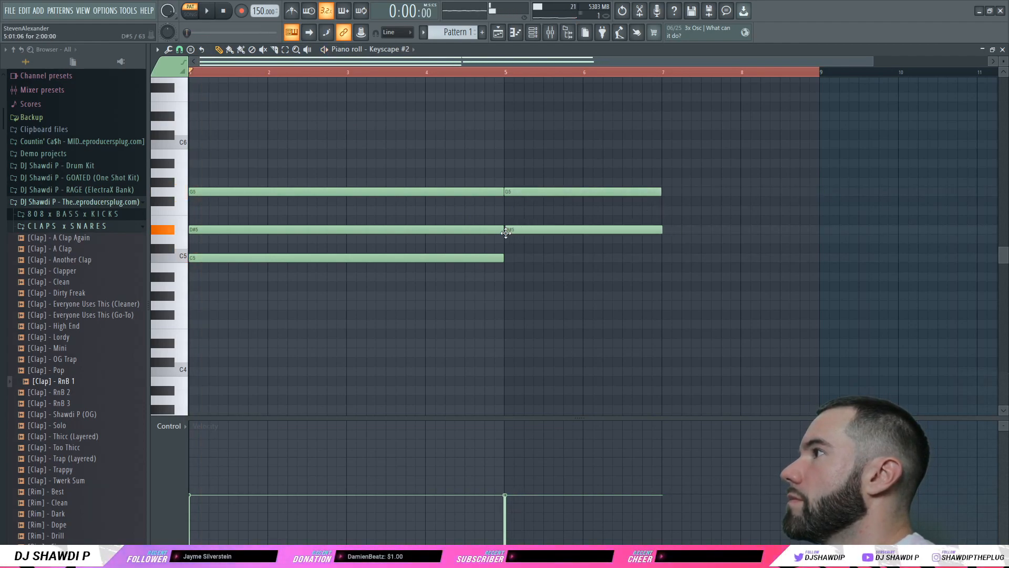
{"action": "left_click", "coordinate": [506, 258]}
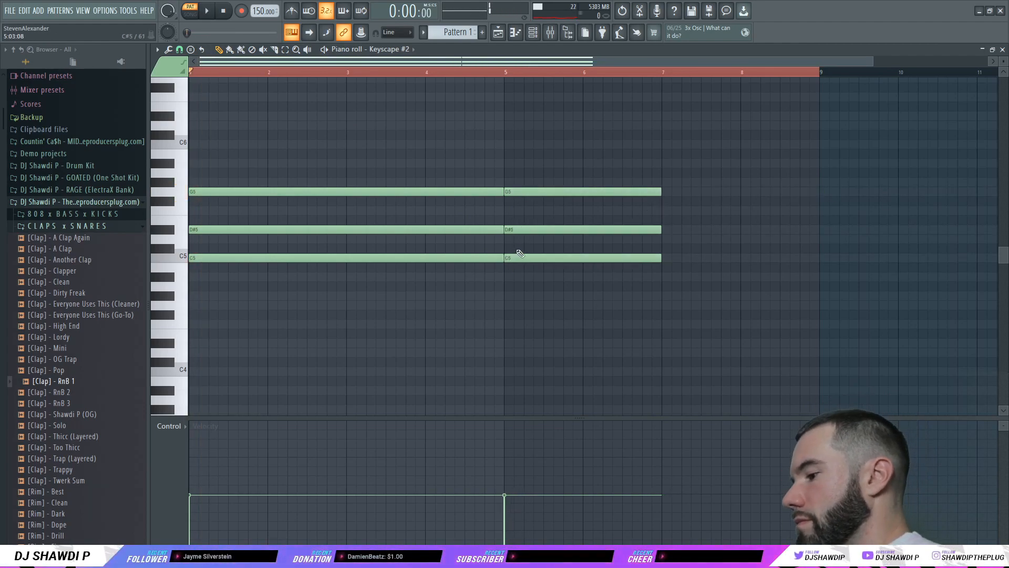
Step: Add an A#4–D5–F5 chord over bars 7–9, transpose all chords up an octave, and play
{"action": "left_click", "coordinate": [663, 277]}
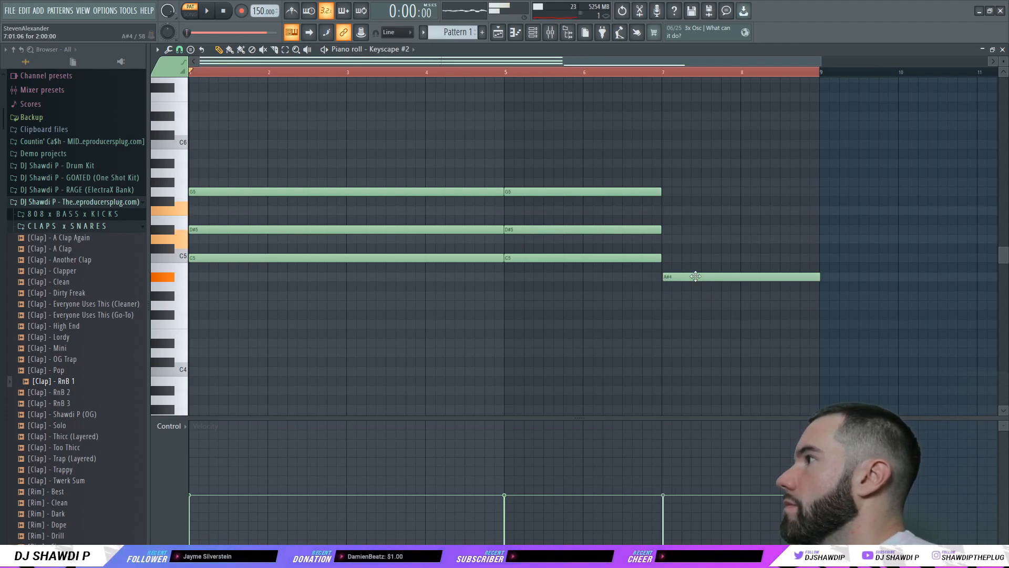
{"action": "left_click", "coordinate": [663, 239]}
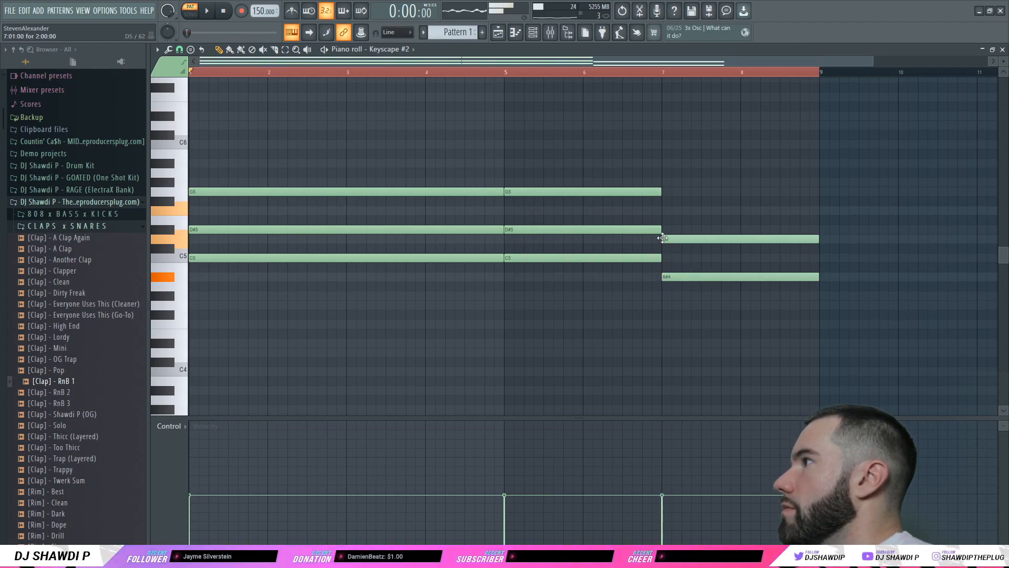
{"action": "left_click", "coordinate": [663, 211]}
{"action": "key", "text": "ctrl+Up"}
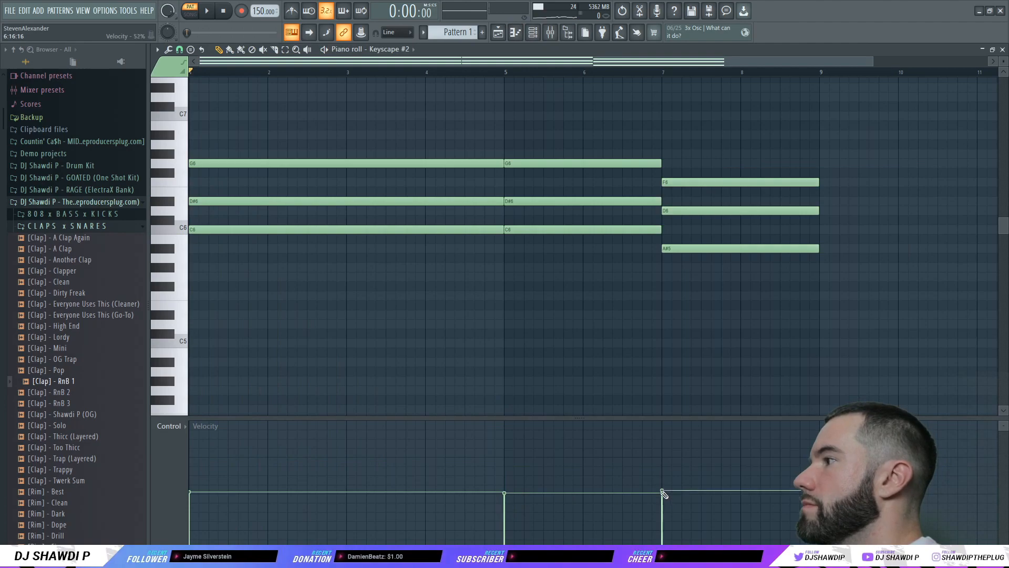
{"action": "key", "text": "space"}
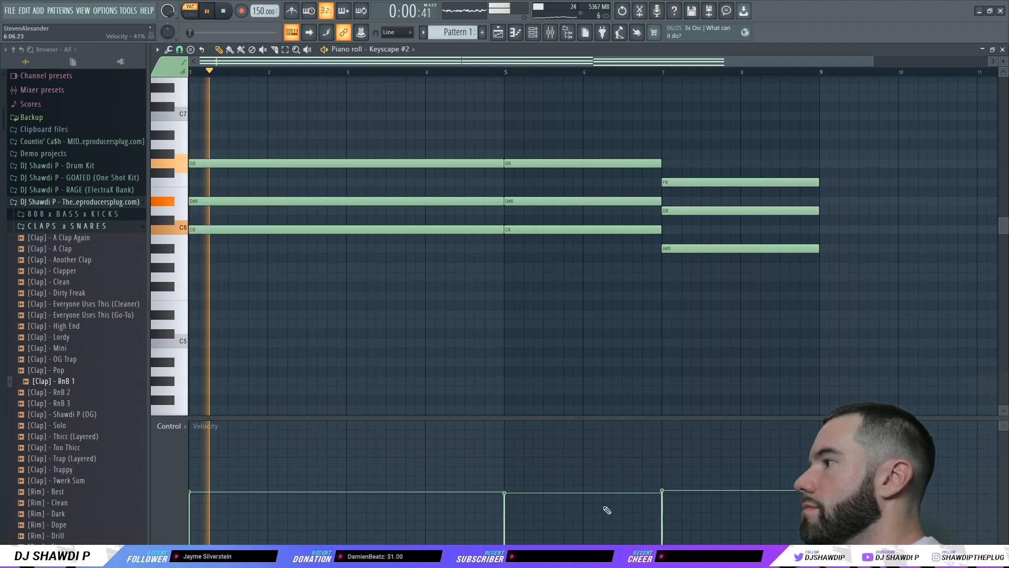
Step: Lower the velocities of the bar-7, bar-5 and bar-1 chords in the velocity lane
{"action": "left_click", "coordinate": [1003, 49]}
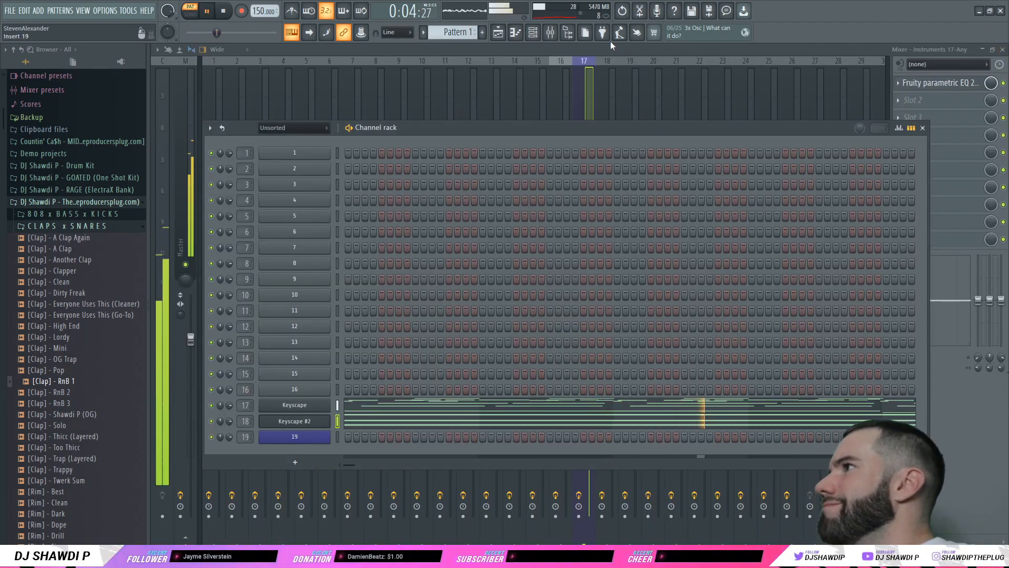
{"action": "left_click", "coordinate": [432, 423]}
{"action": "scroll", "coordinate": [471, 360], "scroll_direction": "up", "scroll_amount": 3}
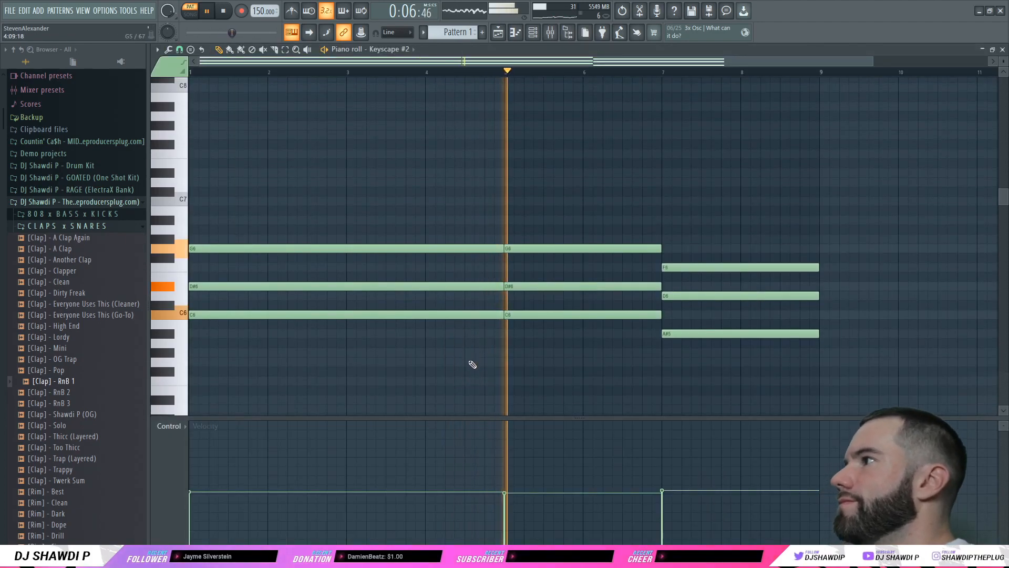
{"action": "scroll", "coordinate": [493, 349], "scroll_direction": "down", "scroll_amount": 1}
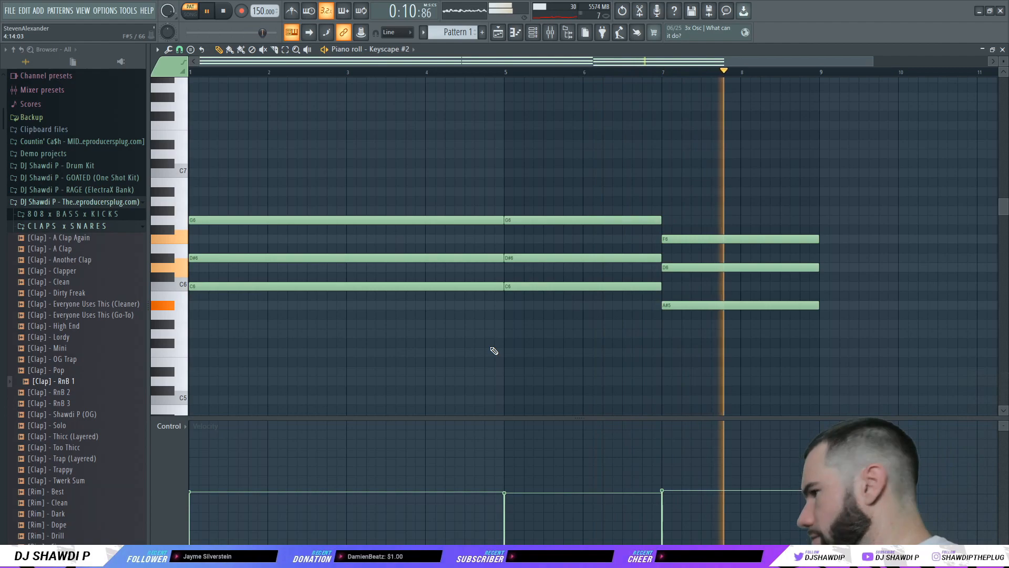
{"action": "left_click", "coordinate": [665, 505]}
{"action": "left_click", "coordinate": [504, 507]}
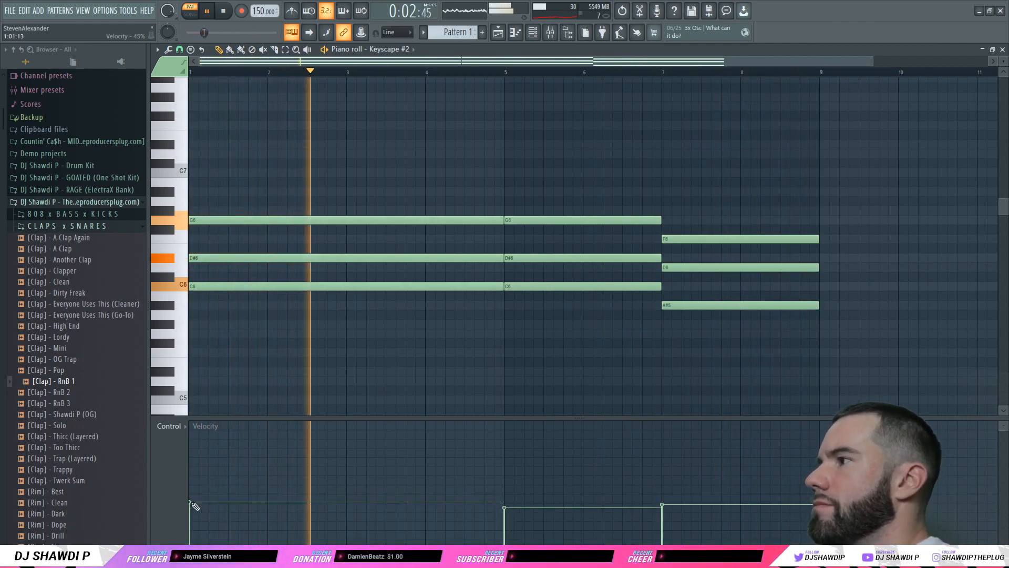
{"action": "left_click", "coordinate": [260, 513]}
{"action": "left_click", "coordinate": [497, 32]}
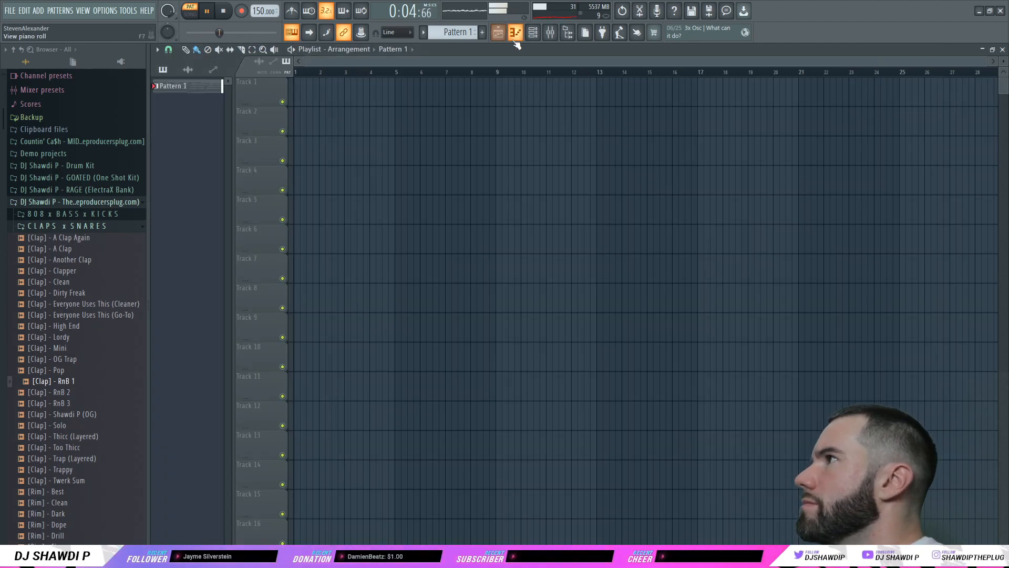
Step: Place Pattern 1 on Track 1 and switch to Song mode to play the arrangement
{"action": "left_click_drag", "start_coordinate": [162, 85], "coordinate": [318, 104]}
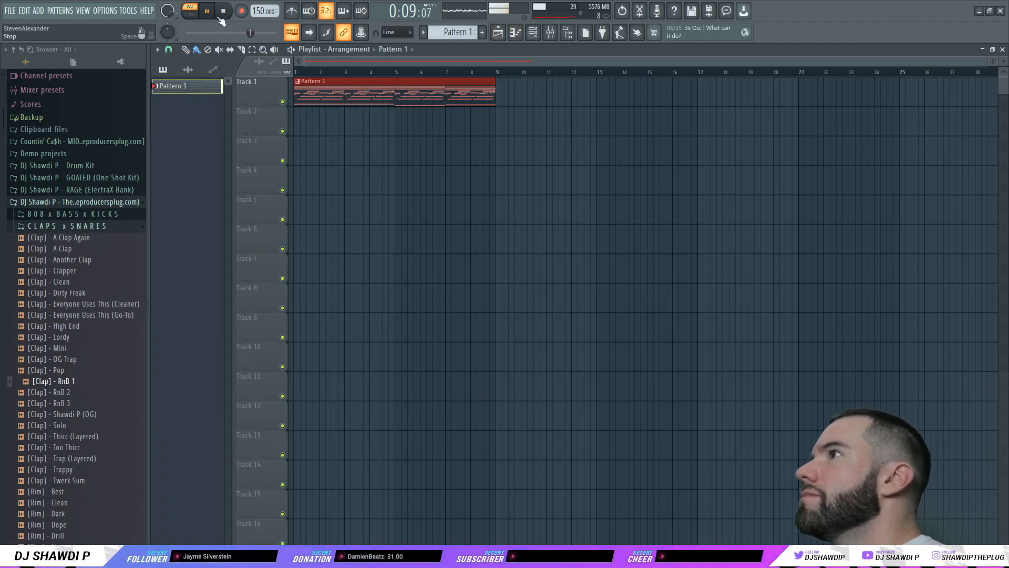
{"action": "left_click", "coordinate": [191, 14]}
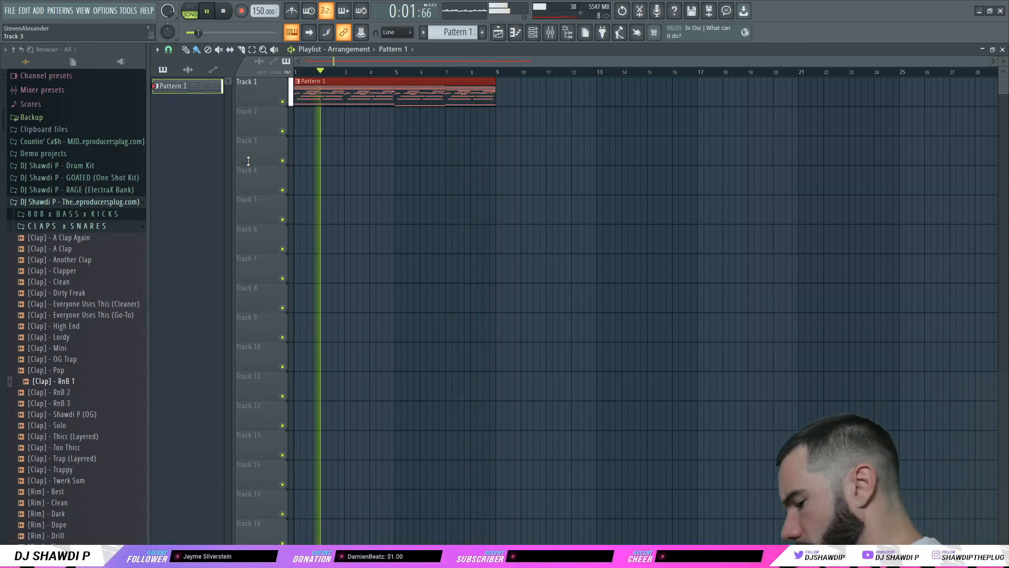
{"action": "left_click", "coordinate": [223, 19]}
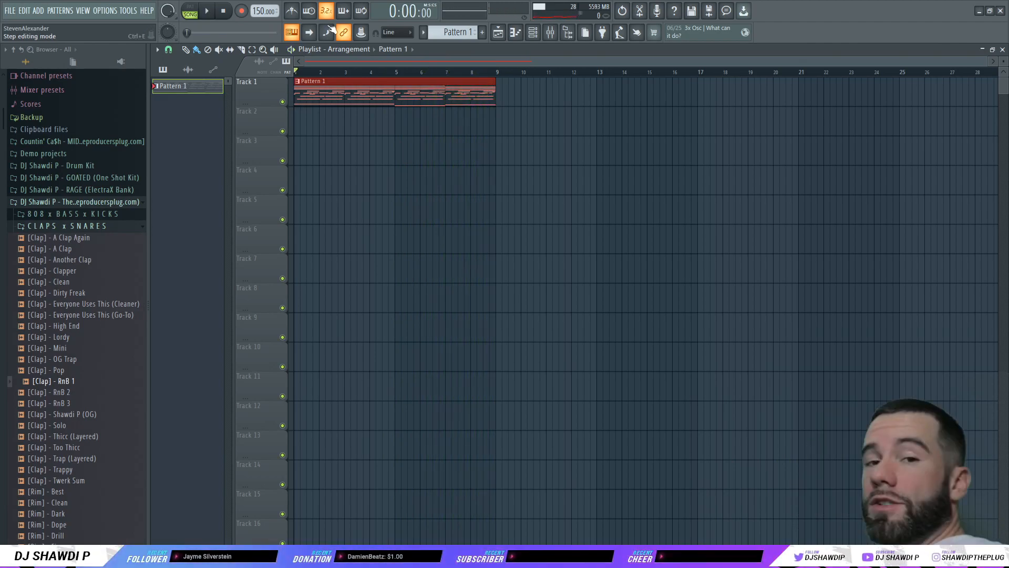